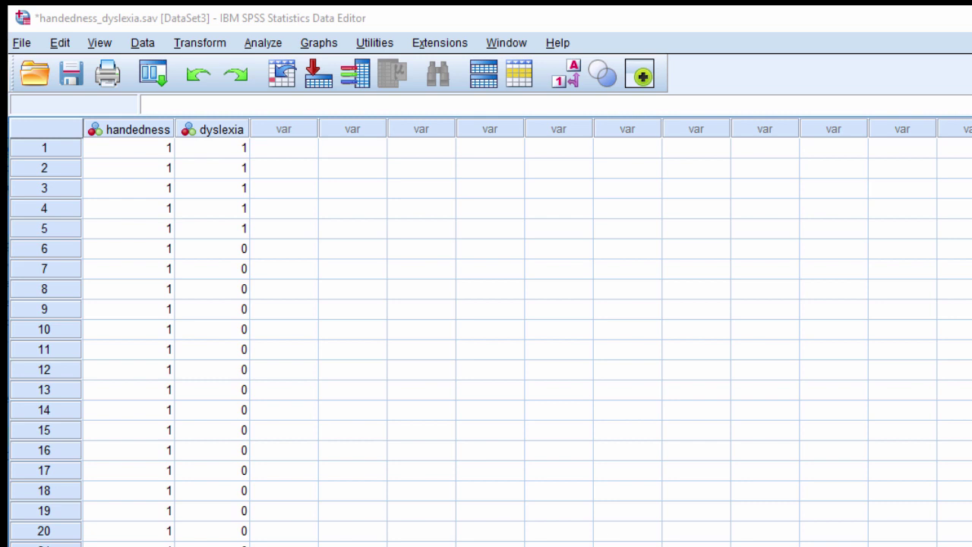
Select the dyslexia column in the data grid and its first cases
{"action": "left_click", "coordinate": [280, 152]}
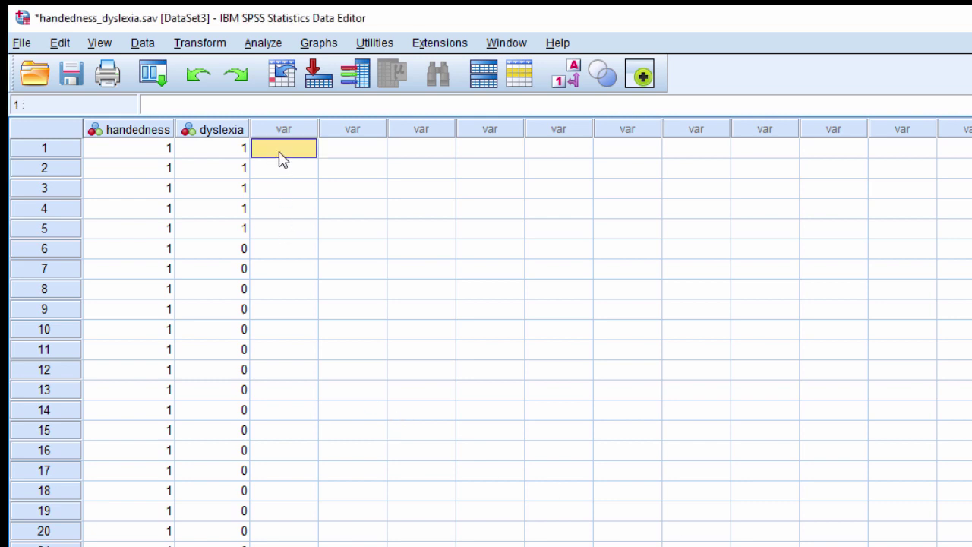
{"action": "left_click", "coordinate": [217, 133]}
{"action": "left_click", "coordinate": [228, 155]}
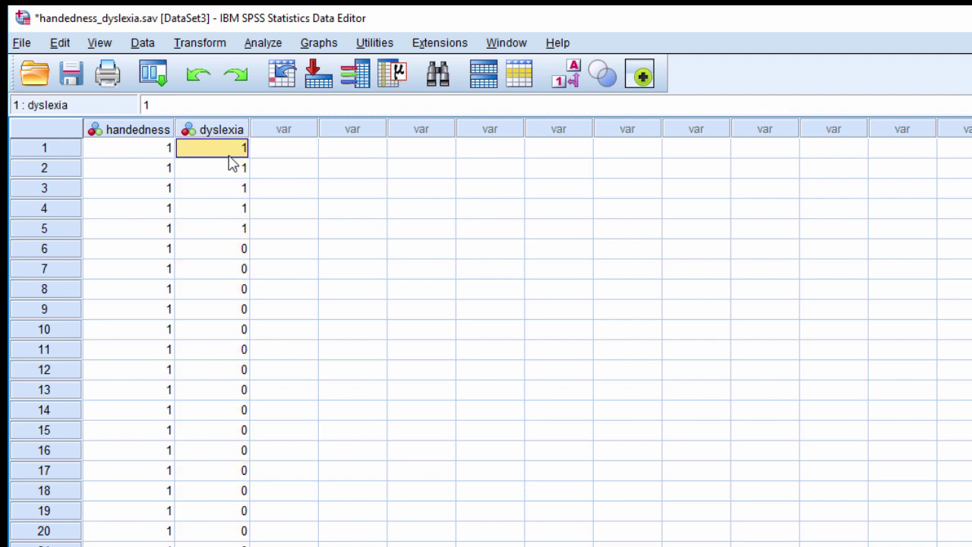
{"action": "left_click", "coordinate": [240, 174]}
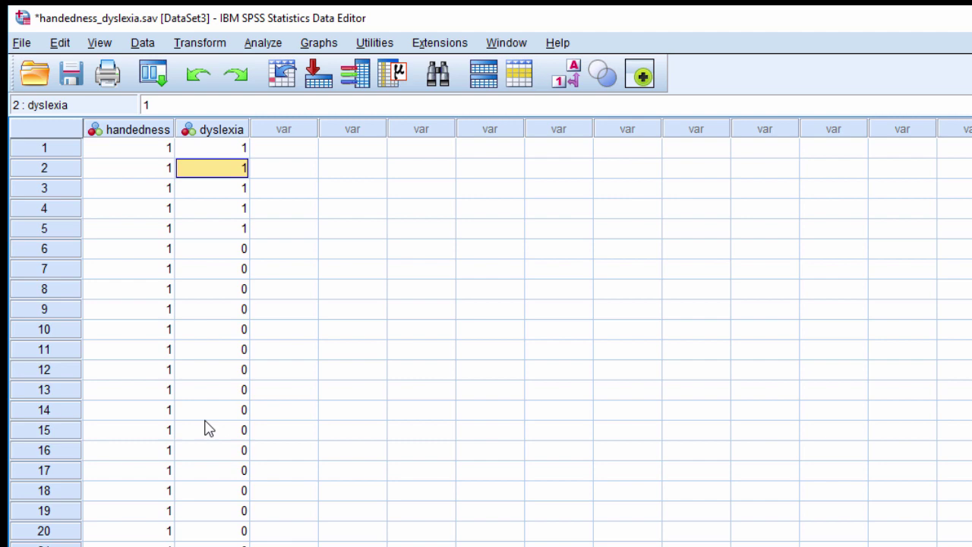
In Variable View, review the dyslexia value labels 0 = no and 1 = yes, leaving them unchanged
{"action": "key", "text": "ctrl+t"}
{"action": "left_click", "coordinate": [539, 144]}
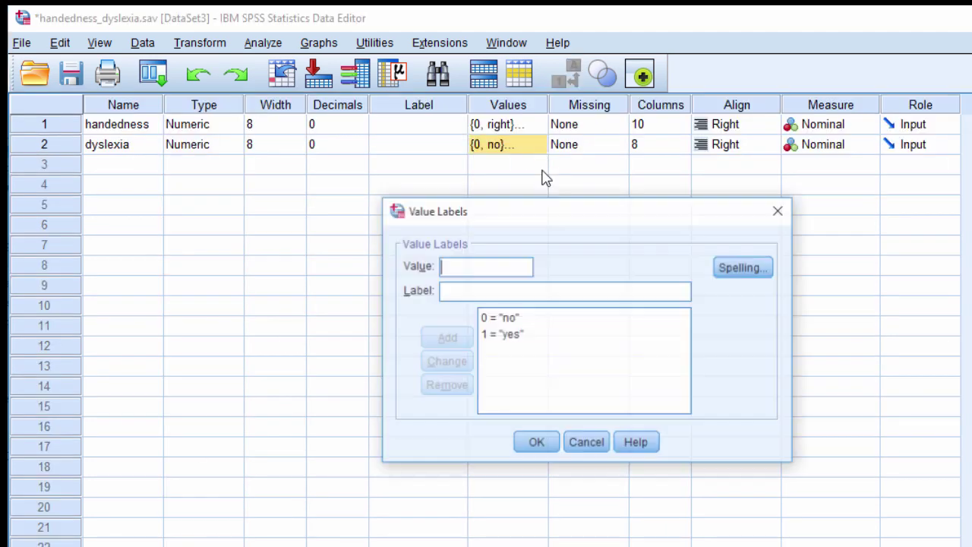
{"action": "left_click", "coordinate": [493, 319]}
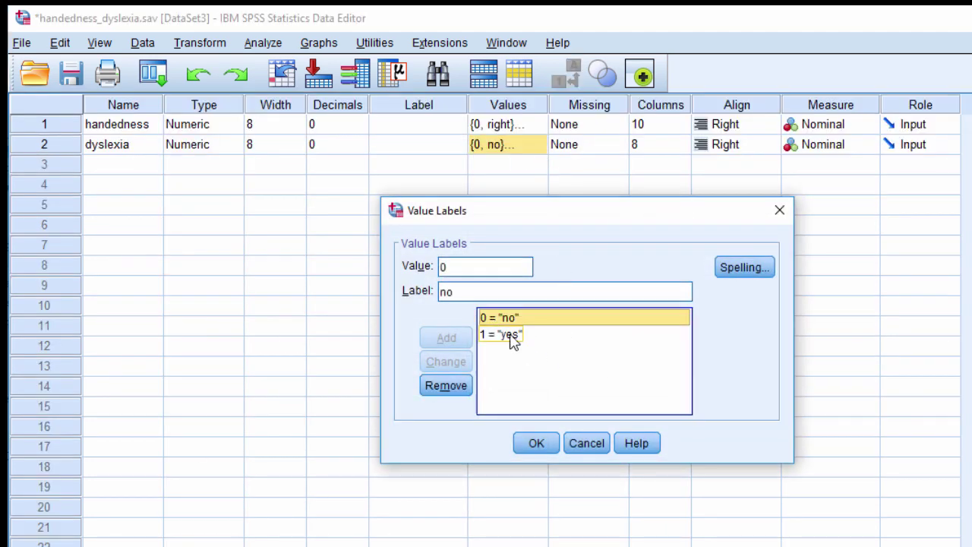
{"action": "left_click", "coordinate": [510, 338]}
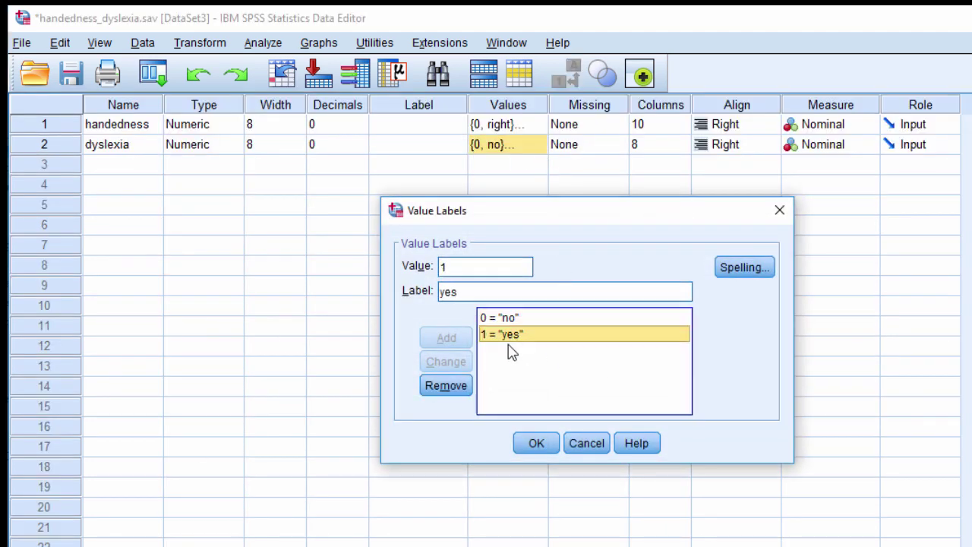
{"action": "left_click", "coordinate": [782, 213]}
Check the handedness value labels, then return to the data grid and open the Analyze menu
{"action": "left_click", "coordinate": [148, 129]}
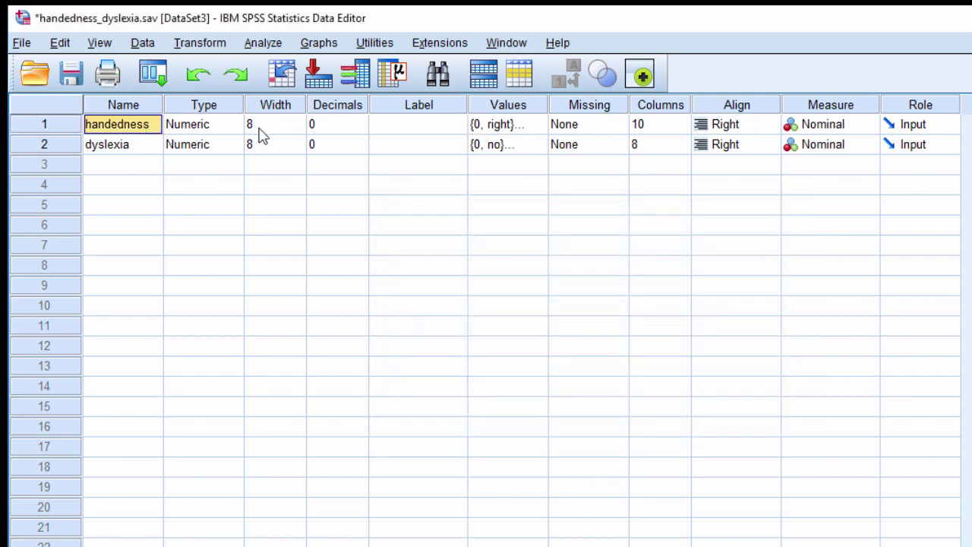
{"action": "left_click", "coordinate": [536, 129]}
{"action": "left_click", "coordinate": [536, 129]}
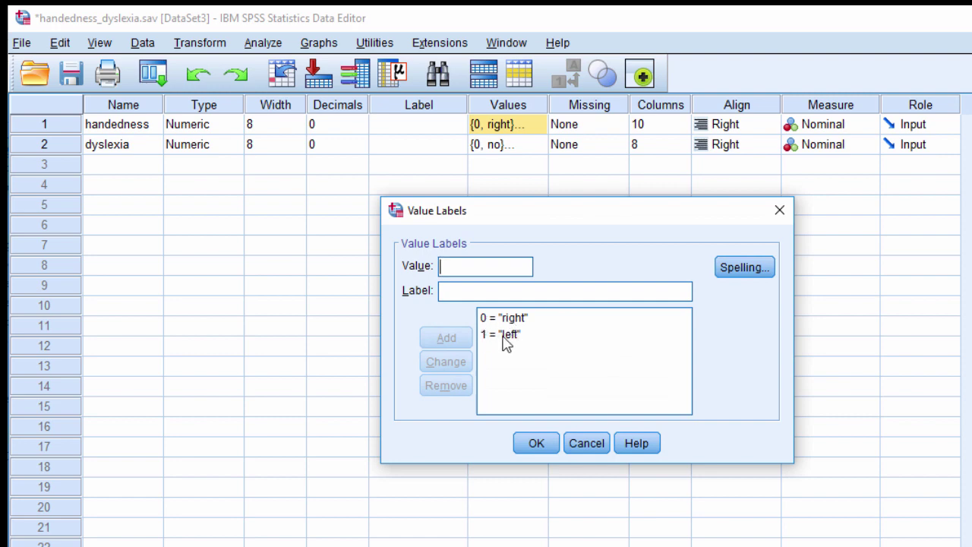
{"action": "left_click", "coordinate": [538, 445]}
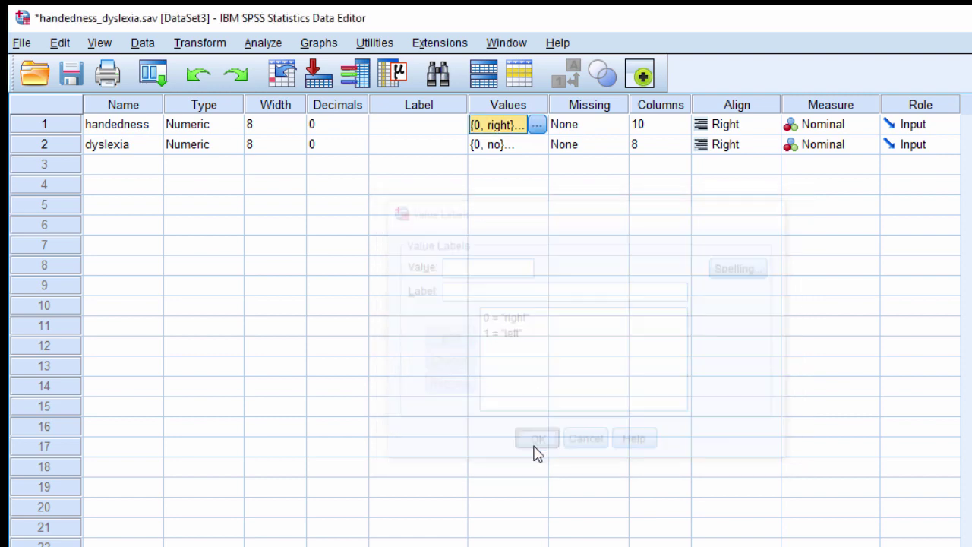
{"action": "key", "text": "ctrl+t"}
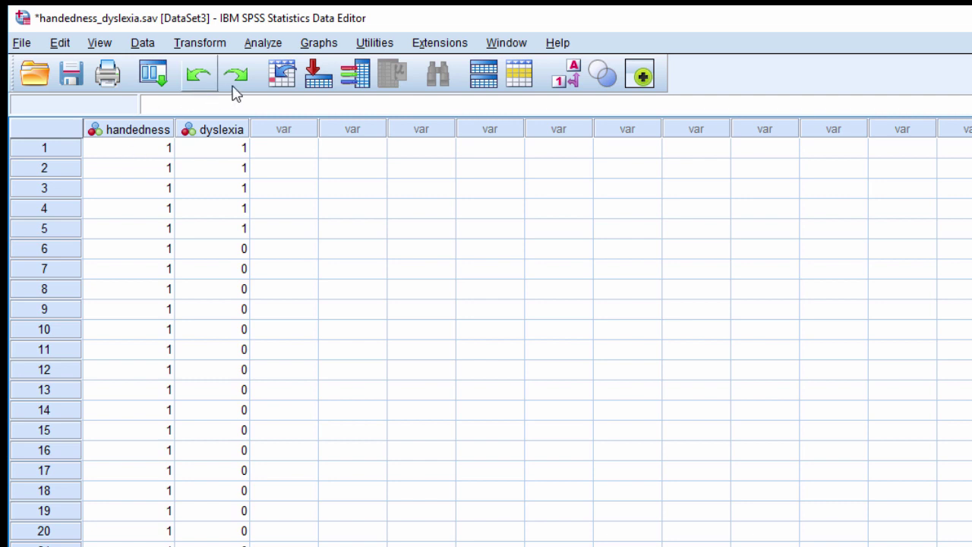
{"action": "left_click", "coordinate": [263, 45]}
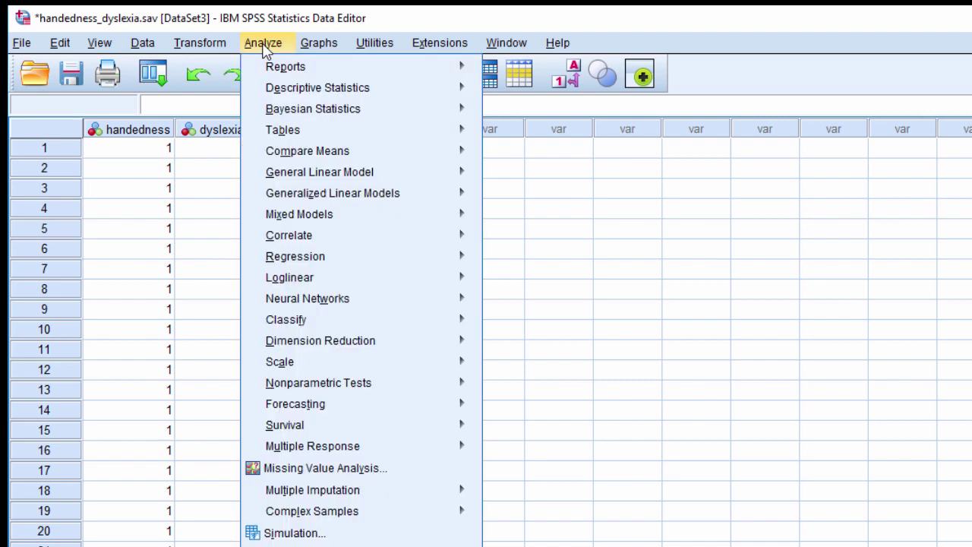
Set up Binary Logistic with dyslexia as dependent and handedness as covariate, leaving Categorical unchanged
{"action": "mouse_move", "coordinate": [369, 258]}
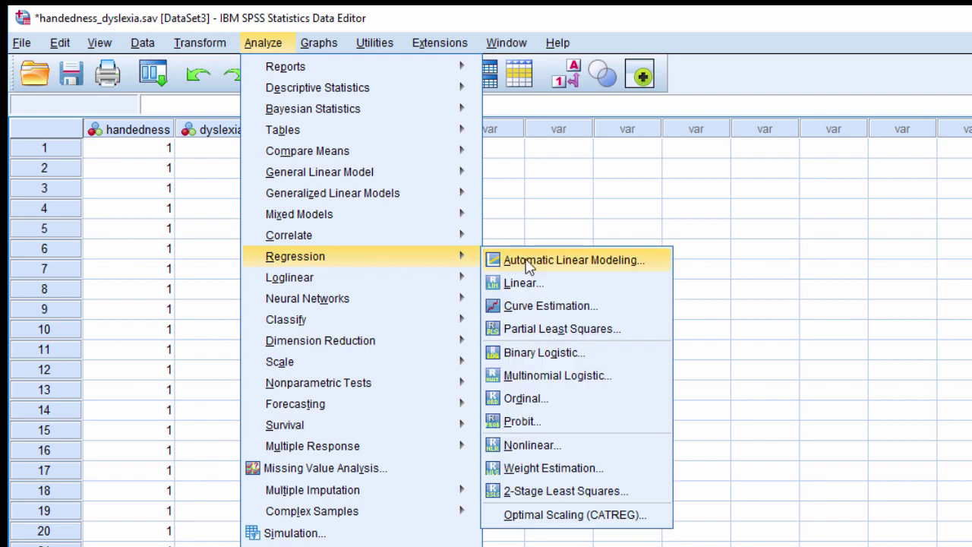
{"action": "left_click", "coordinate": [535, 353]}
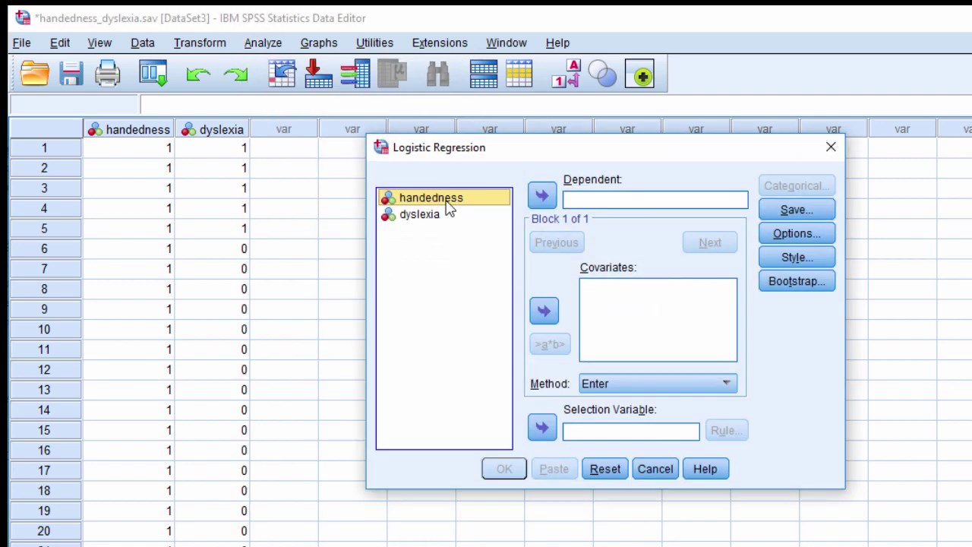
{"action": "left_click", "coordinate": [541, 311]}
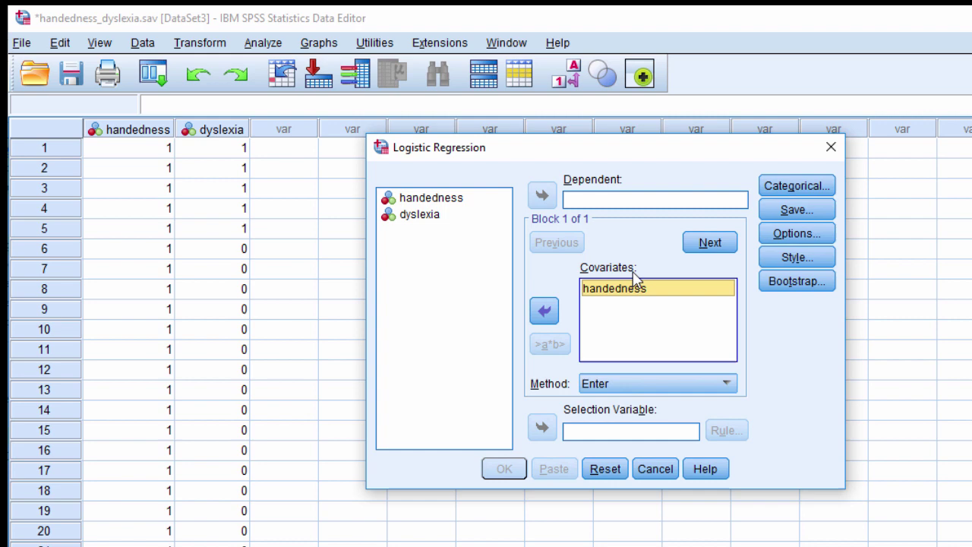
{"action": "left_click", "coordinate": [391, 219]}
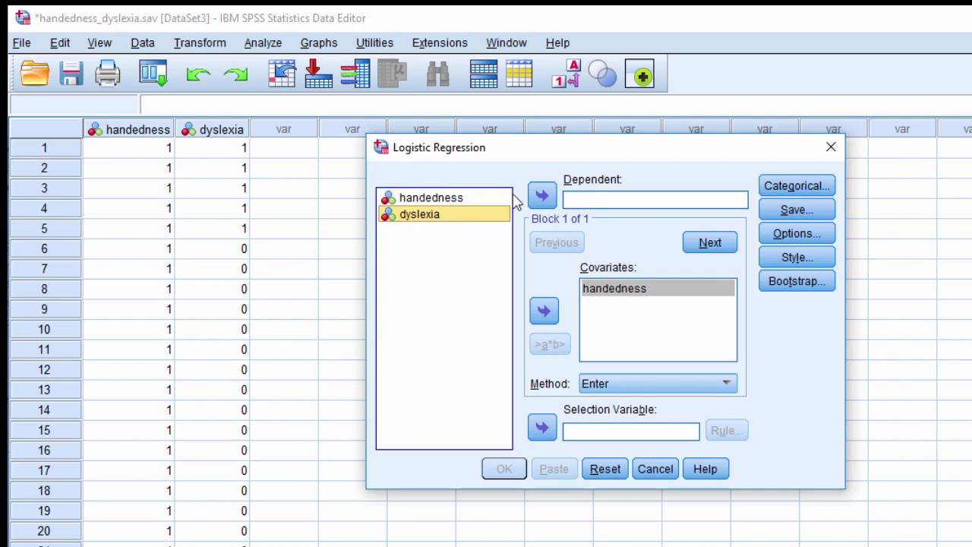
{"action": "left_click", "coordinate": [542, 196]}
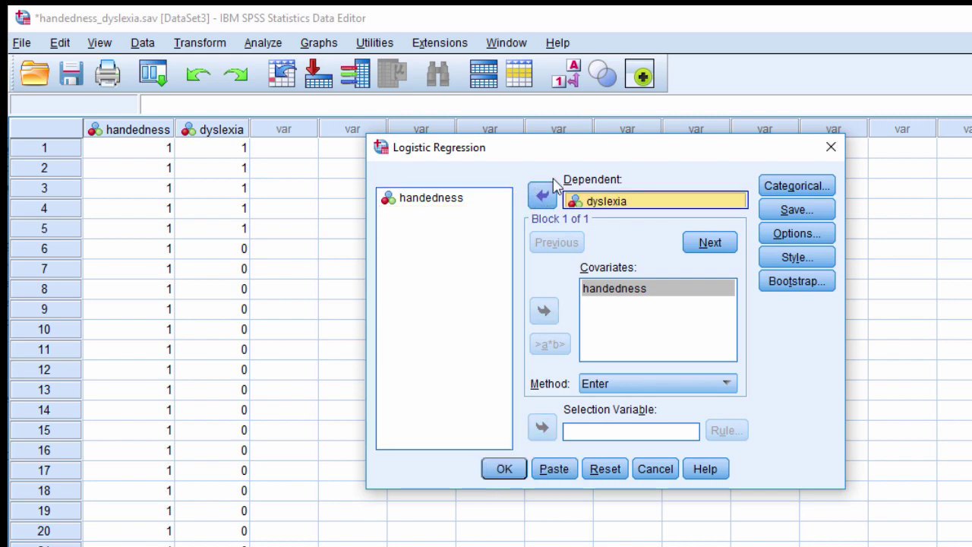
{"action": "left_click", "coordinate": [813, 191]}
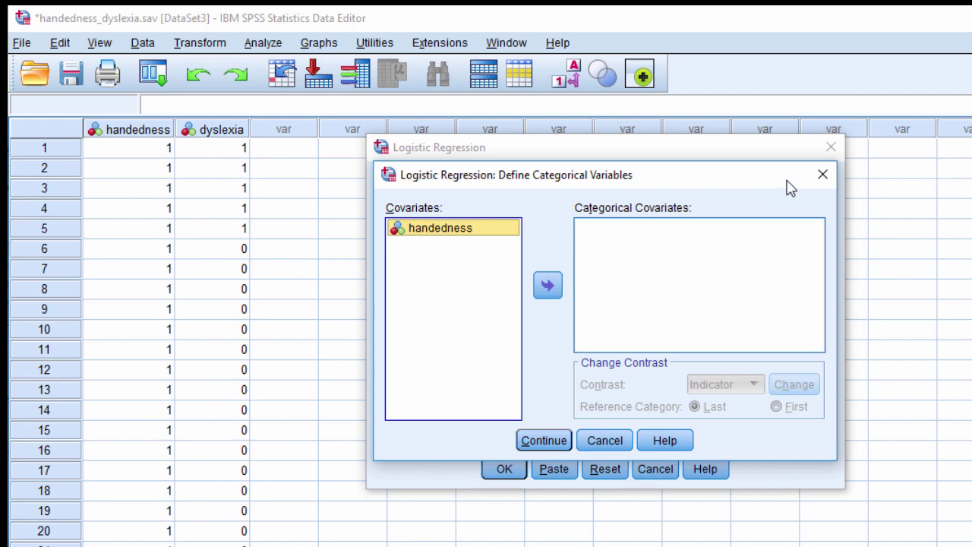
{"action": "left_click", "coordinate": [822, 175]}
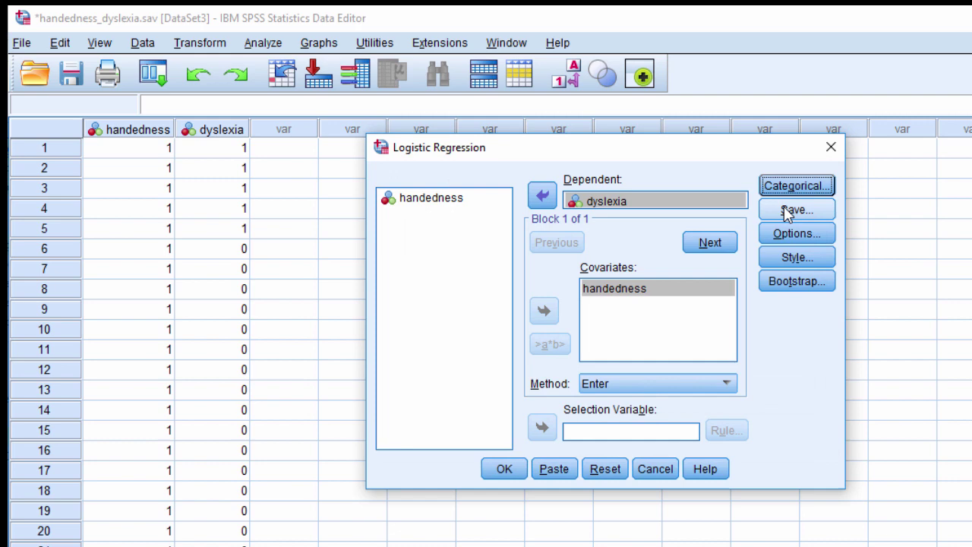
Save Cook's distance influence values as new variables for each case
{"action": "left_click", "coordinate": [789, 216]}
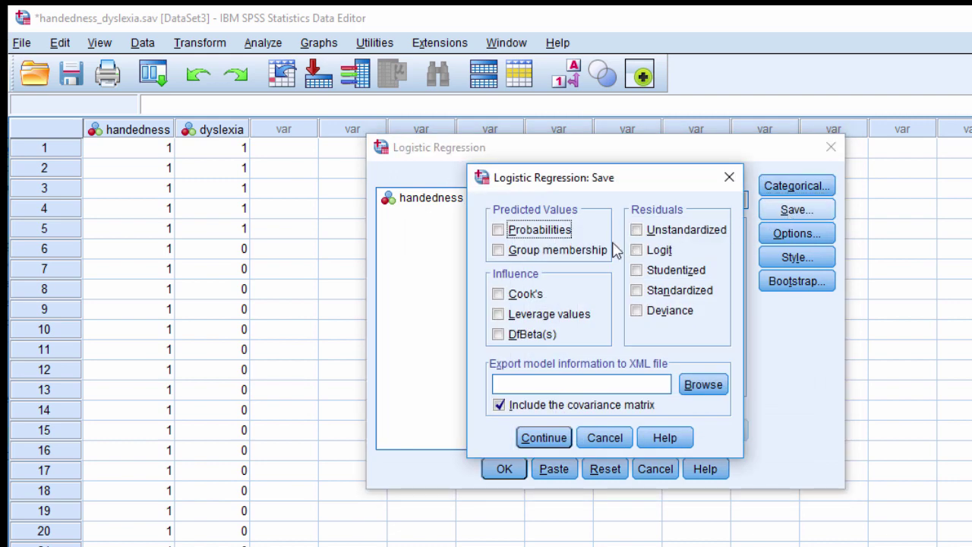
{"action": "left_click", "coordinate": [536, 301]}
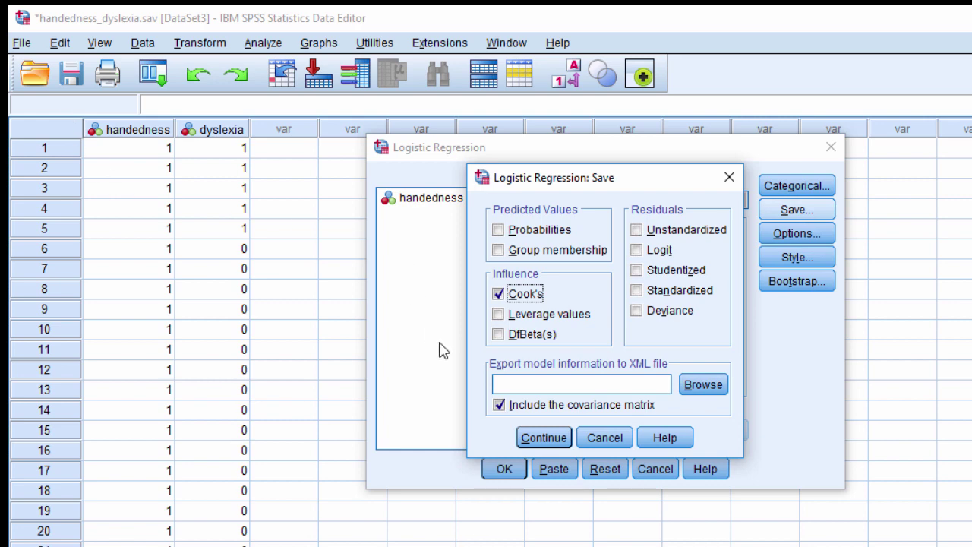
{"action": "left_click", "coordinate": [546, 444]}
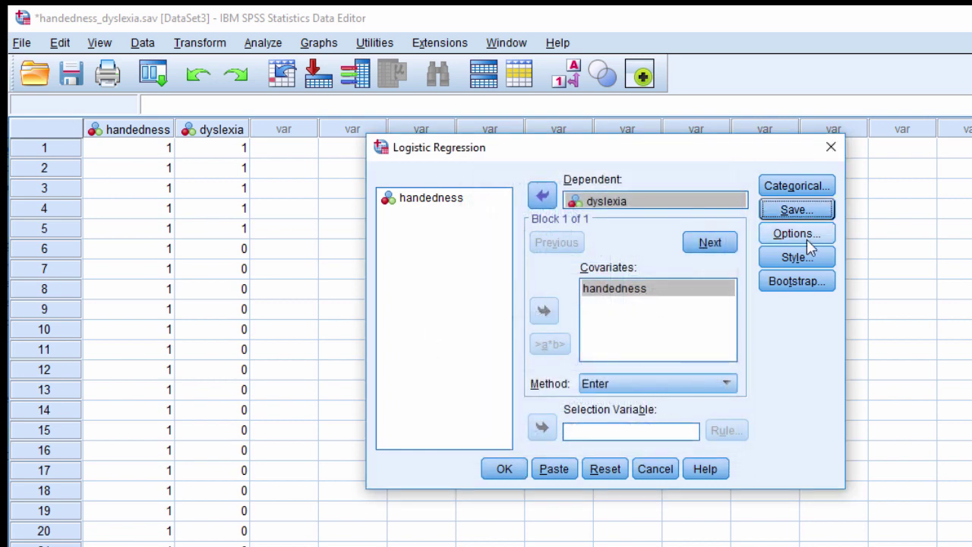
Request classification plots and a 95% confidence interval for exp(B) in the regression options
{"action": "left_click", "coordinate": [803, 238]}
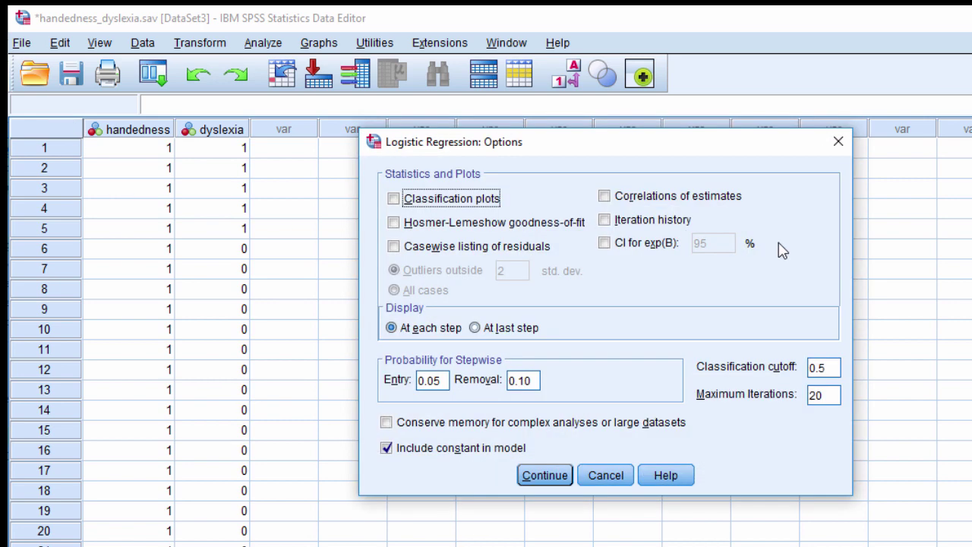
{"action": "left_click", "coordinate": [450, 200]}
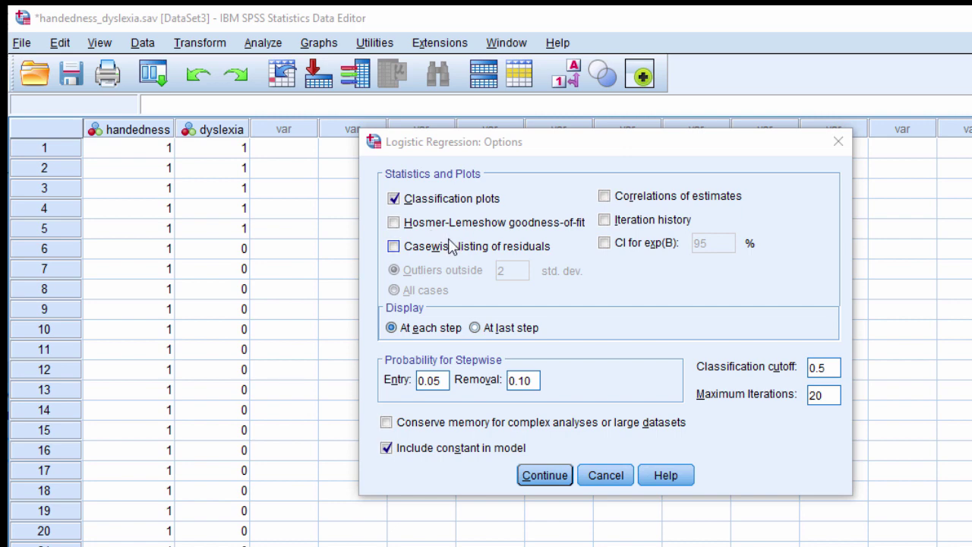
{"action": "left_click", "coordinate": [604, 245]}
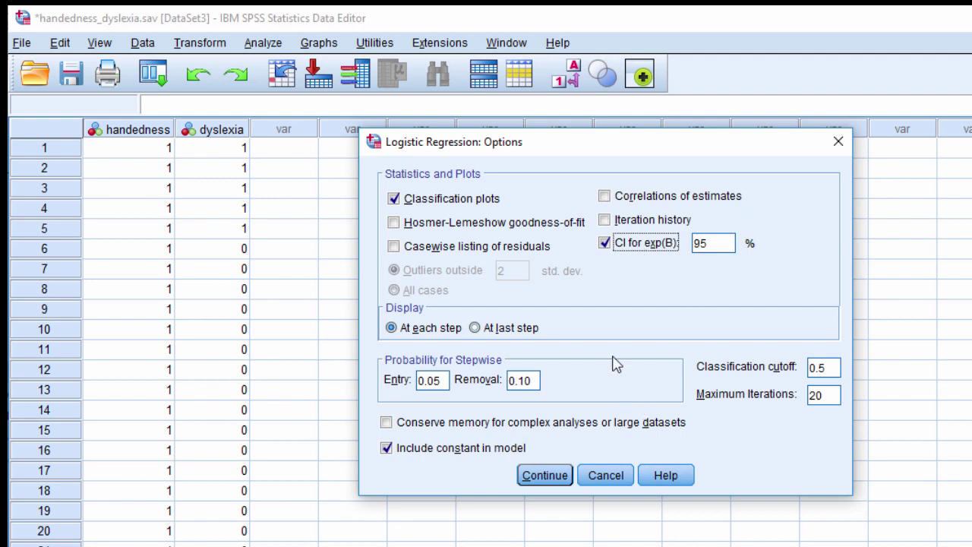
{"action": "left_click", "coordinate": [543, 479]}
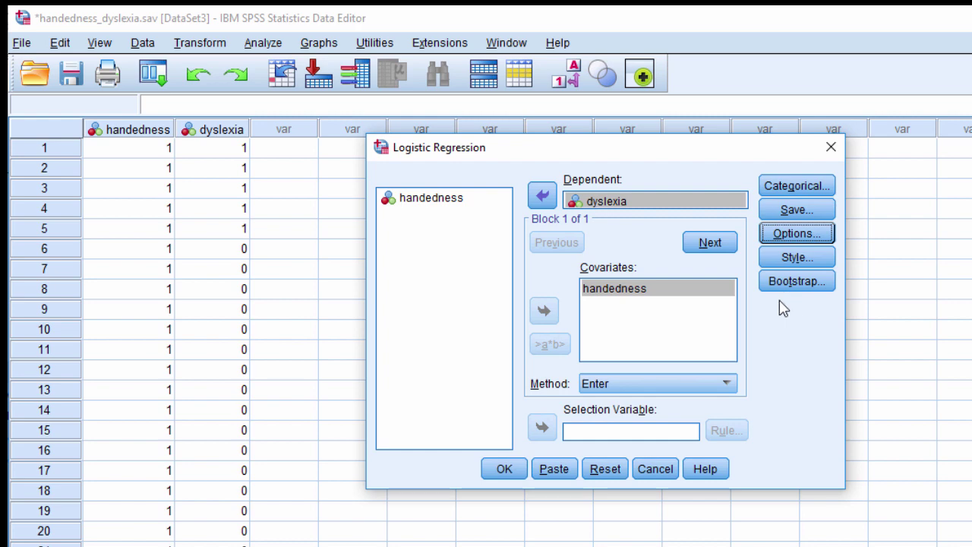
Run the regression, move the Output Viewer over the Data Editor, and select the Case Processing Summary and Dependent Variable Encoding tables
{"action": "left_click", "coordinate": [505, 469]}
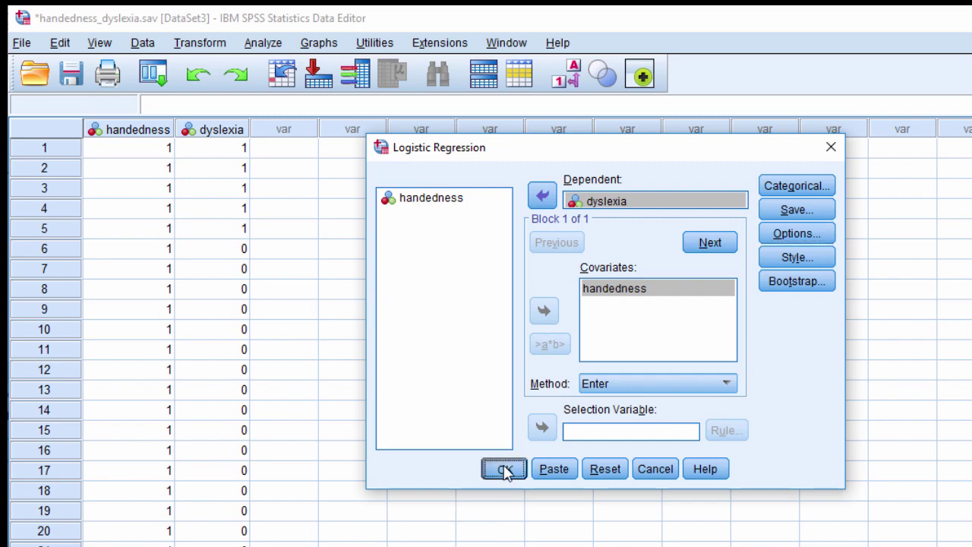
{"action": "left_click_drag", "start_coordinate": [642, 101], "coordinate": [474, 15]}
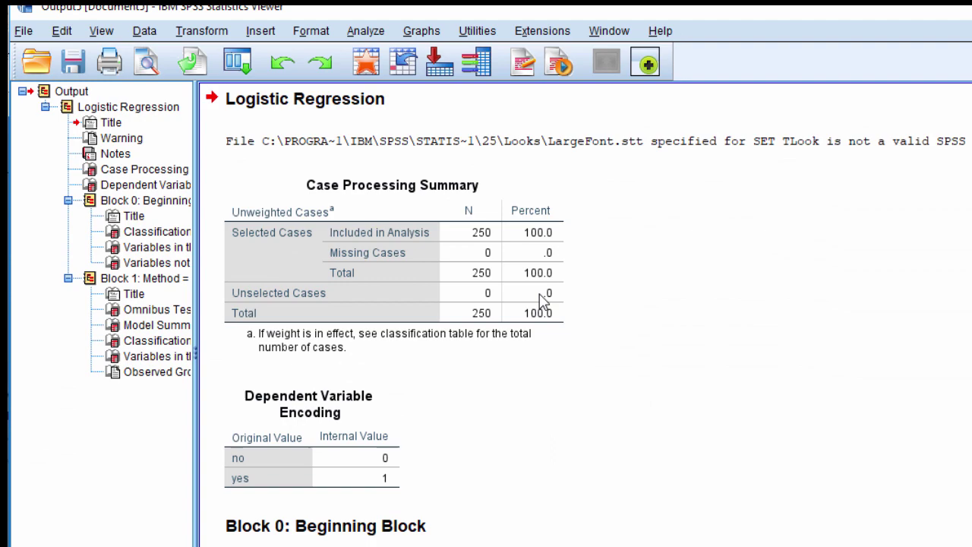
{"action": "left_click", "coordinate": [499, 278]}
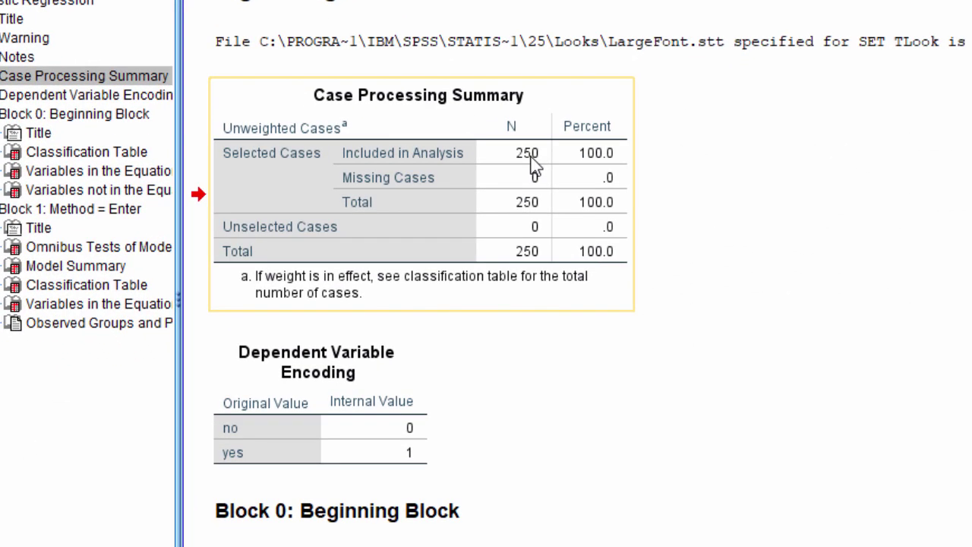
{"action": "scroll", "coordinate": [832, 476], "scroll_direction": "down", "scroll_amount": 3}
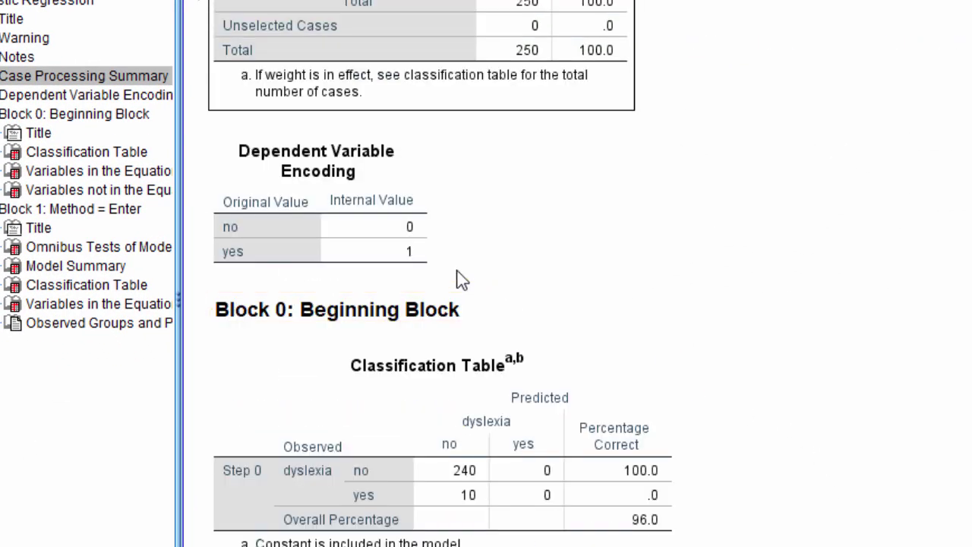
{"action": "left_click", "coordinate": [395, 254]}
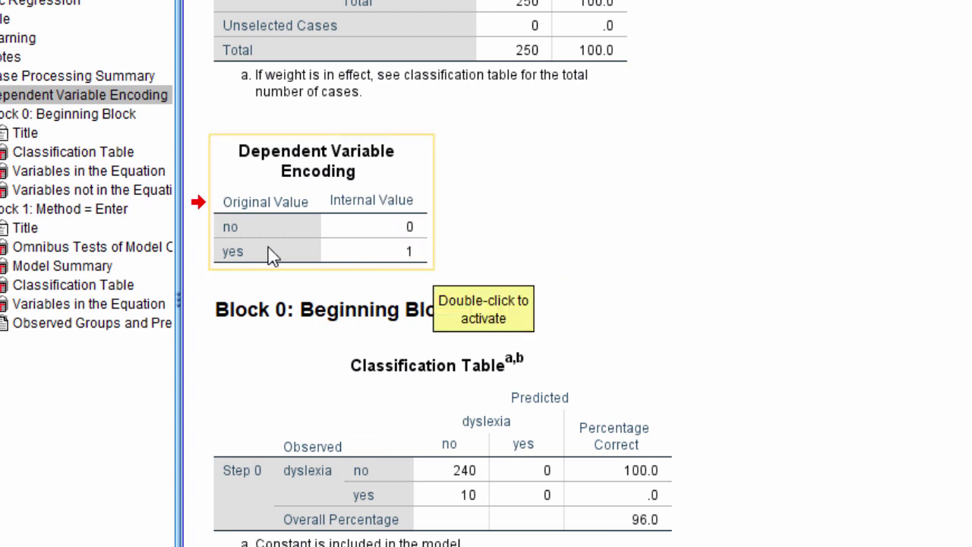
Review the Block 0 Classification Table: all 250 cases predicted no, 96.0% correct
{"action": "scroll", "coordinate": [869, 359], "scroll_direction": "down", "scroll_amount": 2}
{"action": "scroll", "coordinate": [869, 359], "scroll_direction": "down", "scroll_amount": 2}
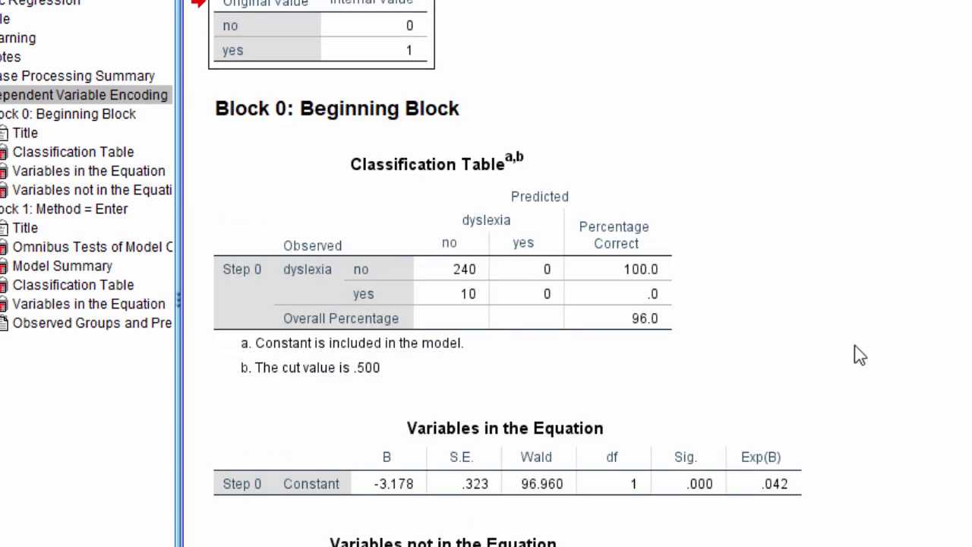
{"action": "left_click", "coordinate": [351, 120]}
{"action": "left_click", "coordinate": [542, 210]}
{"action": "scroll", "coordinate": [542, 210], "scroll_direction": "down", "scroll_amount": 2}
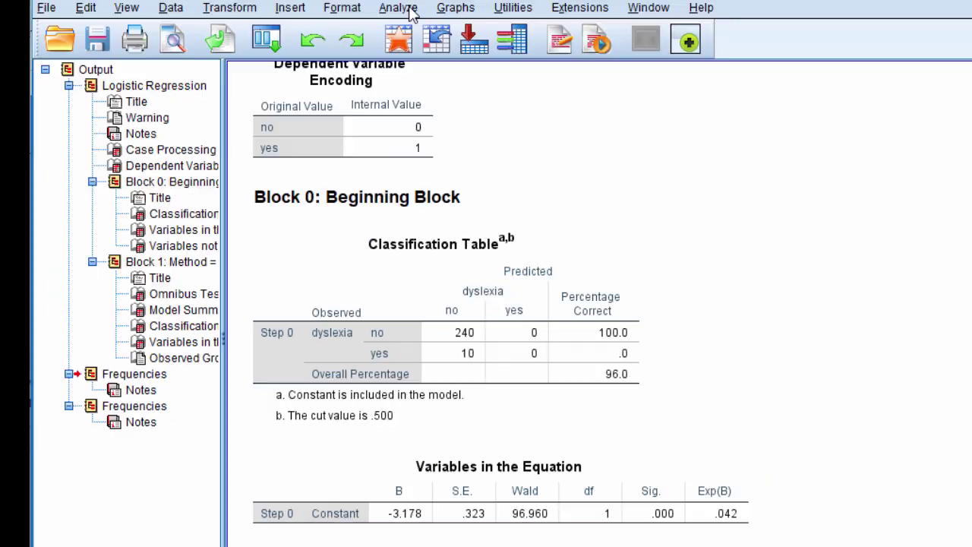
Run Frequencies on dyslexia with the Mean statistic selected
{"action": "left_click", "coordinate": [397, 9]}
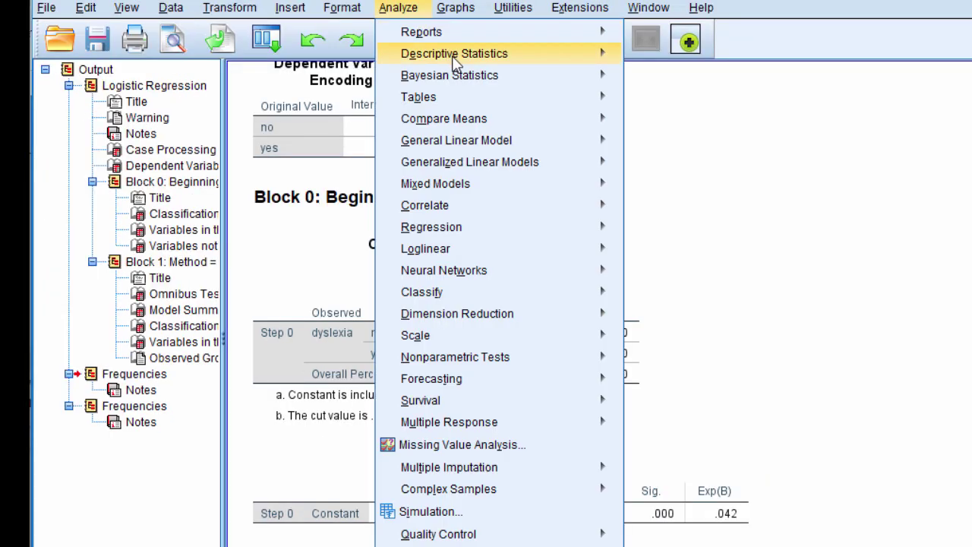
{"action": "mouse_move", "coordinate": [513, 56]}
{"action": "left_click", "coordinate": [636, 59]}
{"action": "left_click", "coordinate": [823, 327]}
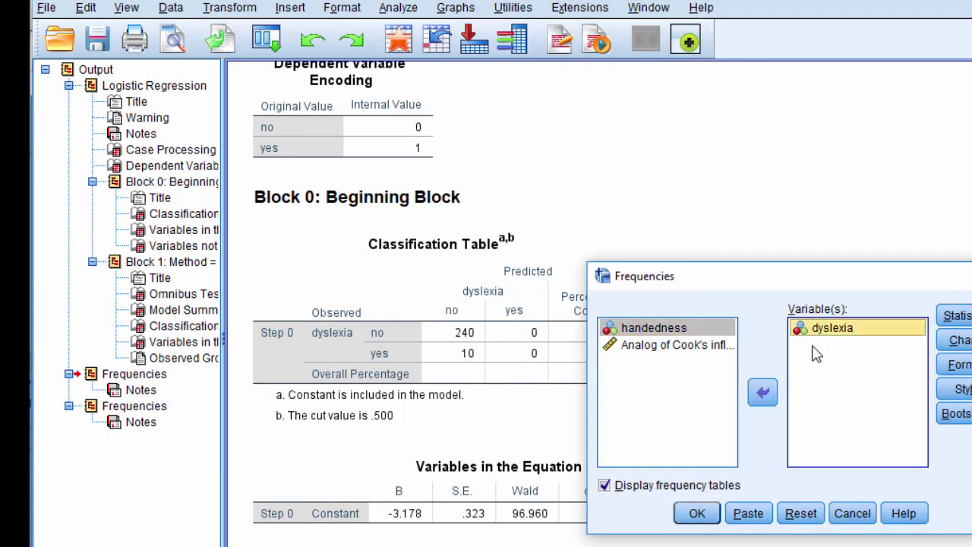
{"action": "left_click", "coordinate": [765, 389]}
{"action": "left_click", "coordinate": [763, 391]}
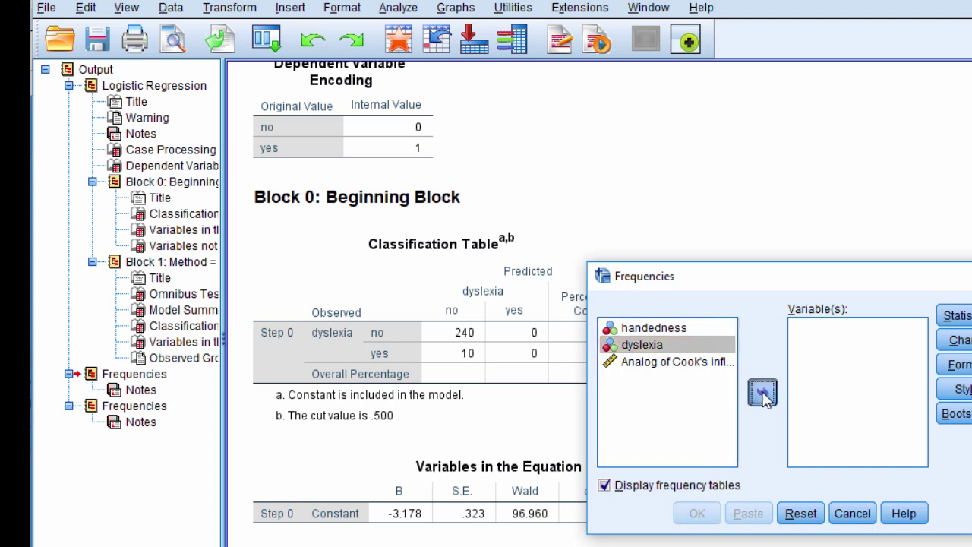
{"action": "left_click", "coordinate": [956, 322]}
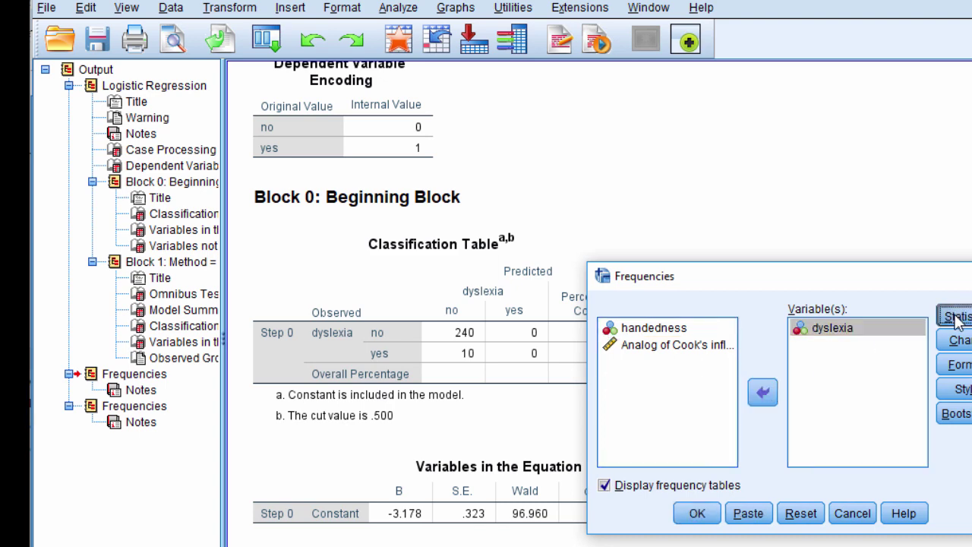
{"action": "left_click", "coordinate": [881, 280]}
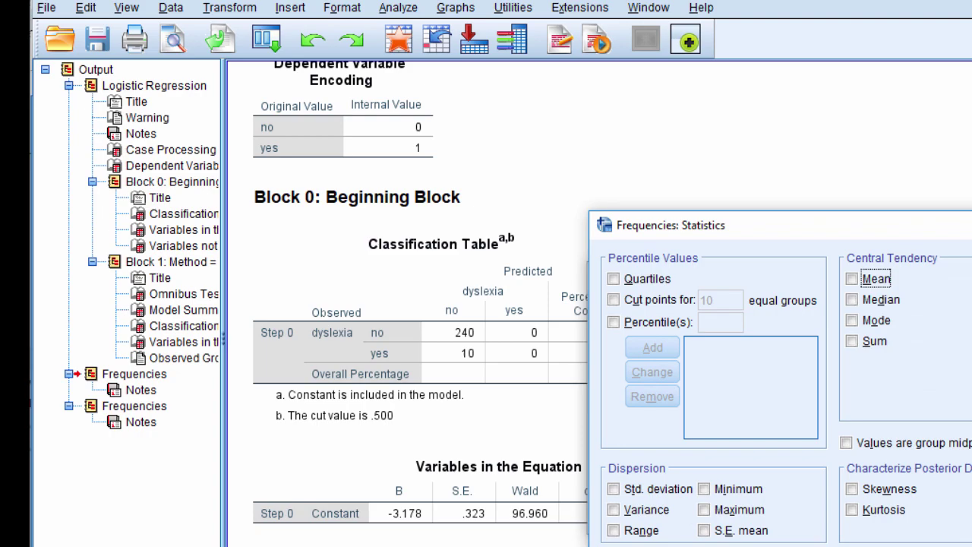
{"action": "left_click", "coordinate": [879, 280]}
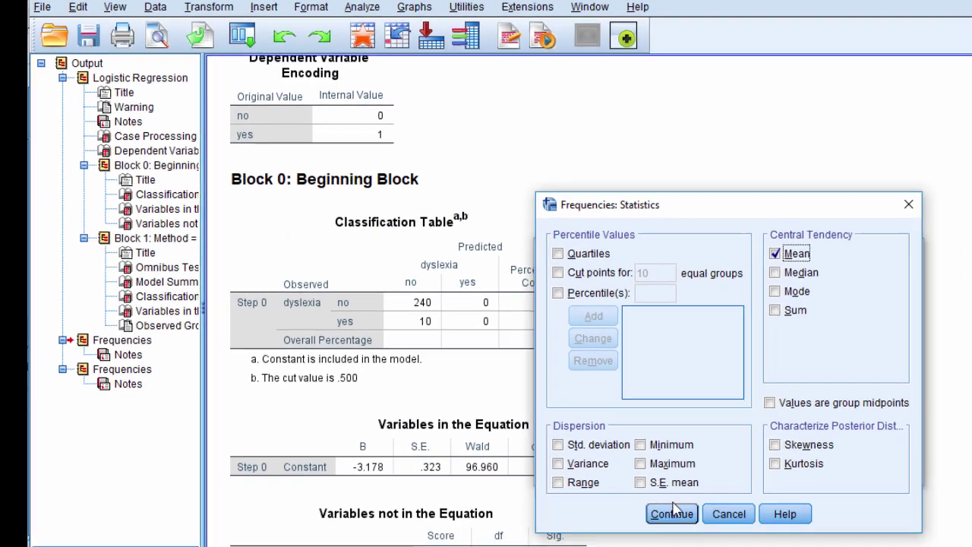
{"action": "left_click", "coordinate": [660, 502]}
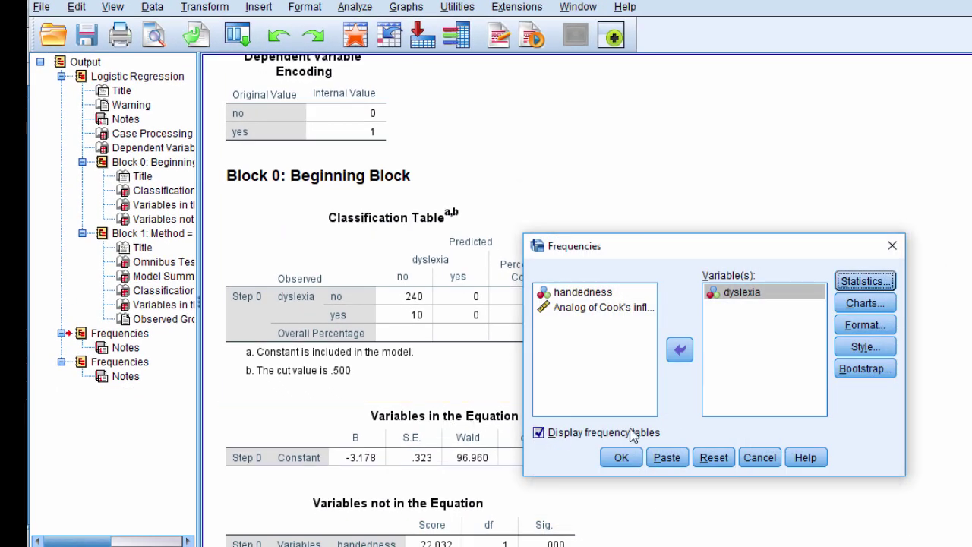
{"action": "left_click", "coordinate": [625, 456]}
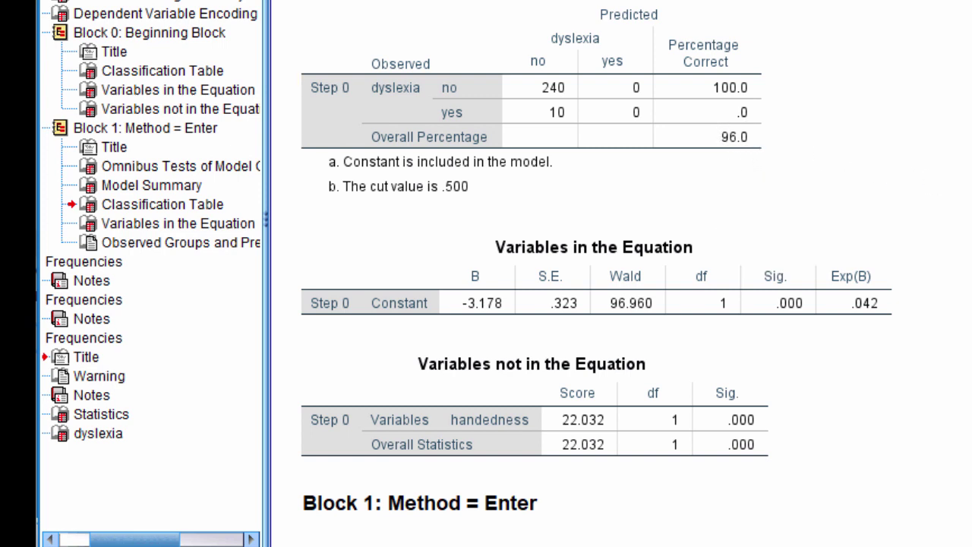
{"action": "scroll", "coordinate": [596, 303], "scroll_direction": "down", "scroll_amount": 3}
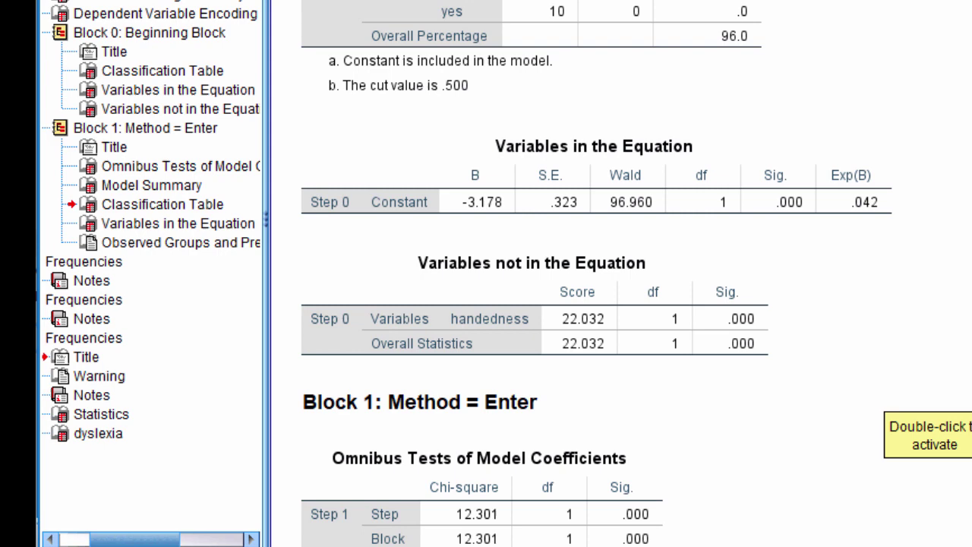
{"action": "scroll", "coordinate": [596, 304], "scroll_direction": "up", "scroll_amount": 6}
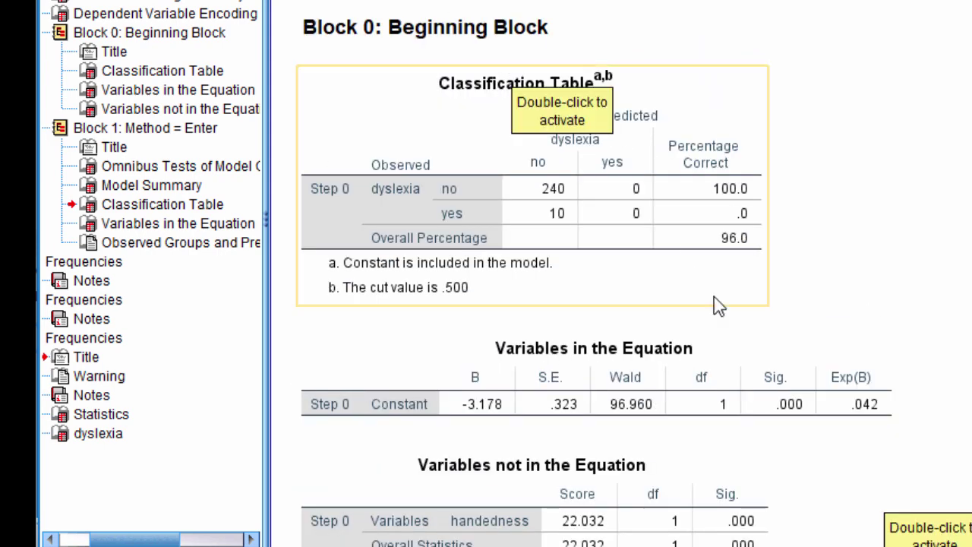
{"action": "scroll", "coordinate": [883, 419], "scroll_direction": "down", "scroll_amount": 6}
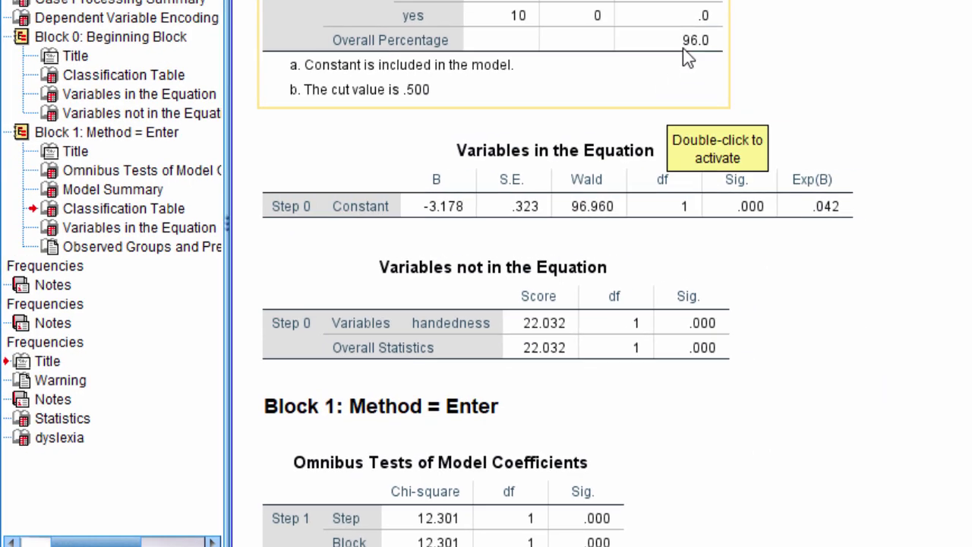
{"action": "scroll", "coordinate": [873, 341], "scroll_direction": "down", "scroll_amount": 5}
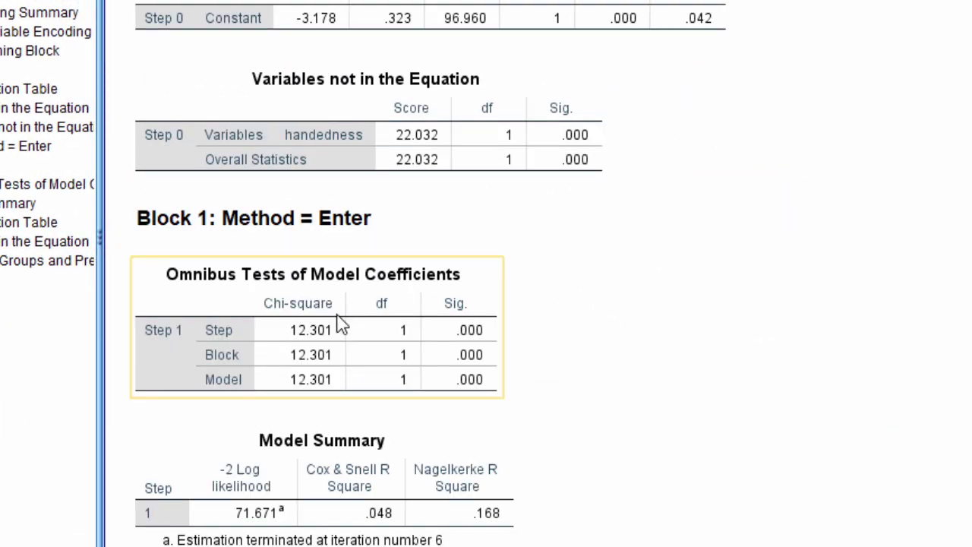
{"action": "left_click", "coordinate": [287, 220]}
{"action": "scroll", "coordinate": [691, 394], "scroll_direction": "down", "scroll_amount": 3}
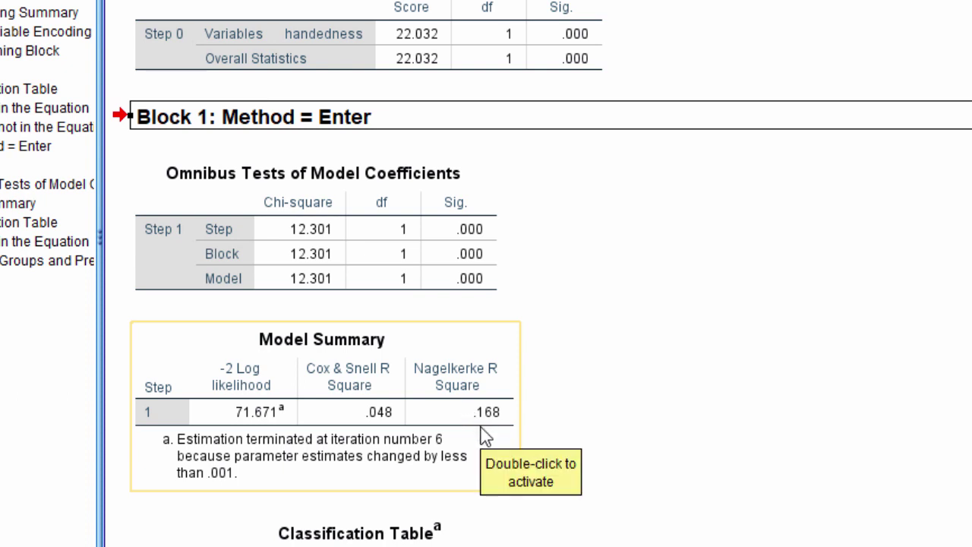
Scroll through the output and select the Block 1: Method = Enter section
{"action": "scroll", "coordinate": [486, 437], "scroll_direction": "down", "scroll_amount": 3}
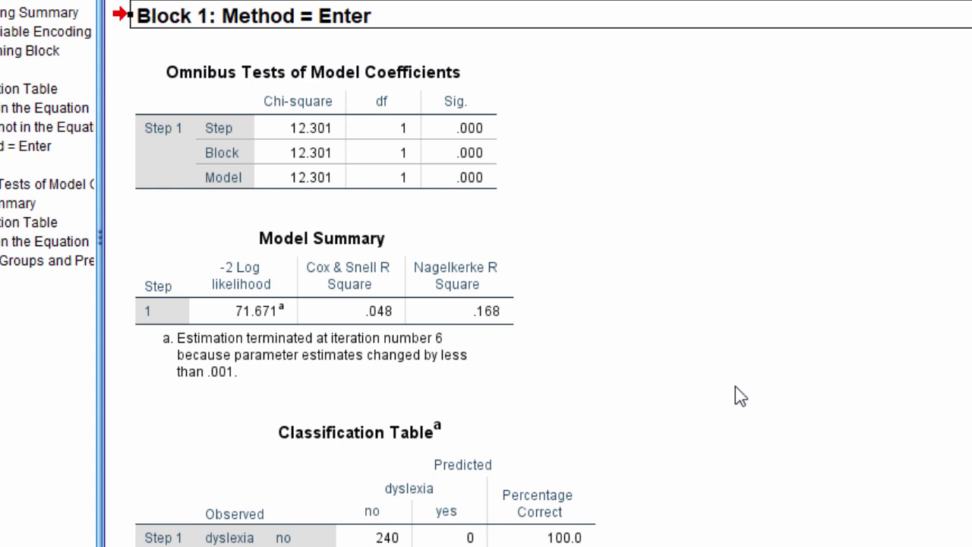
{"action": "scroll", "coordinate": [740, 387], "scroll_direction": "down", "scroll_amount": 3}
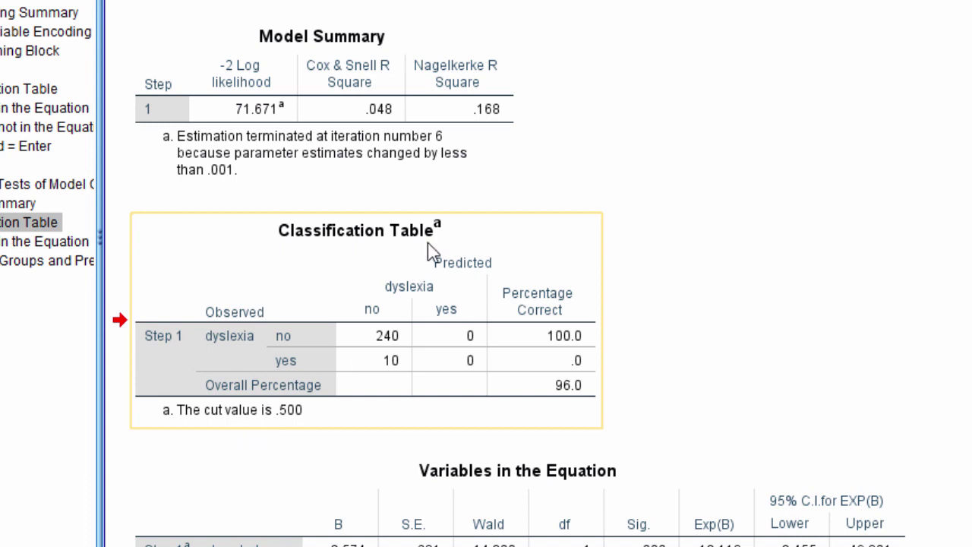
{"action": "scroll", "coordinate": [411, 339], "scroll_direction": "up", "scroll_amount": 3}
{"action": "scroll", "coordinate": [410, 338], "scroll_direction": "up", "scroll_amount": 1}
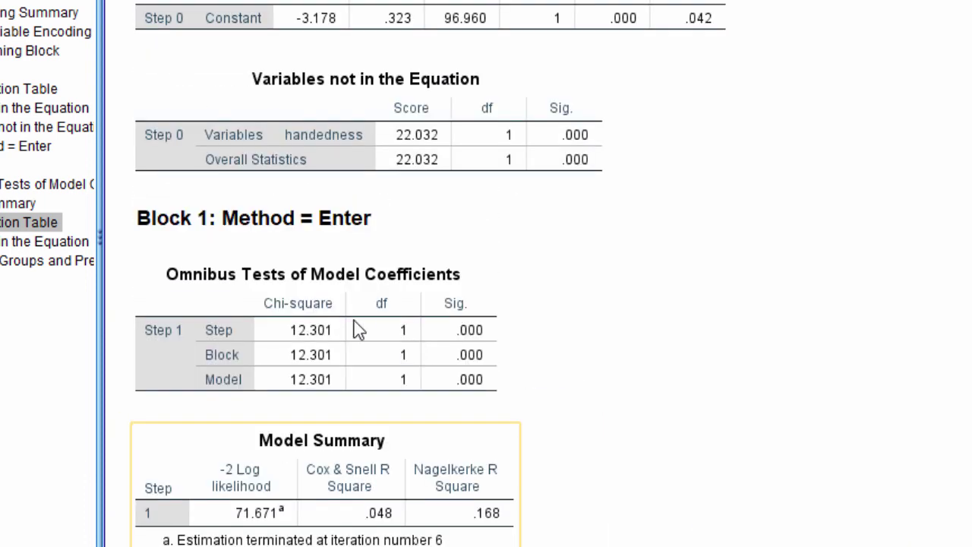
{"action": "left_click", "coordinate": [316, 222]}
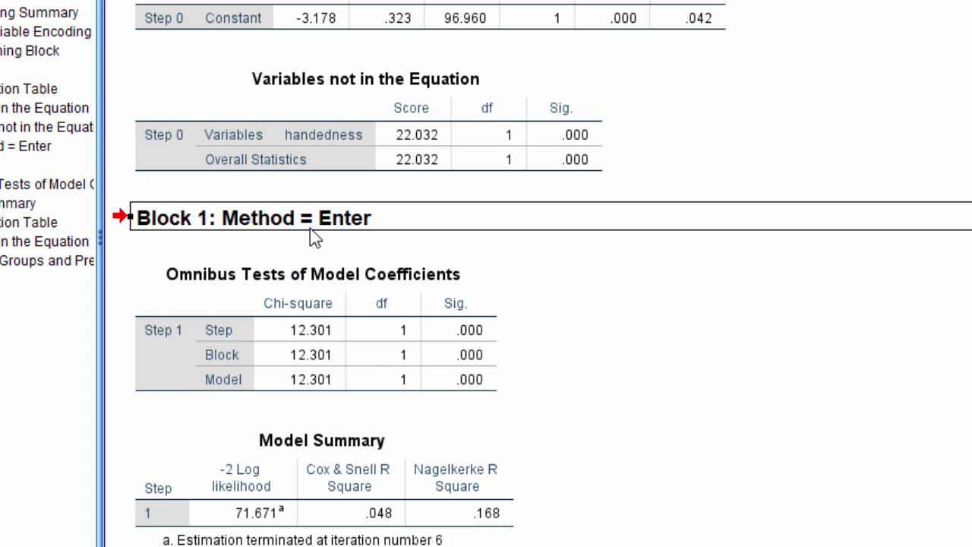
{"action": "scroll", "coordinate": [380, 407], "scroll_direction": "down", "scroll_amount": 4}
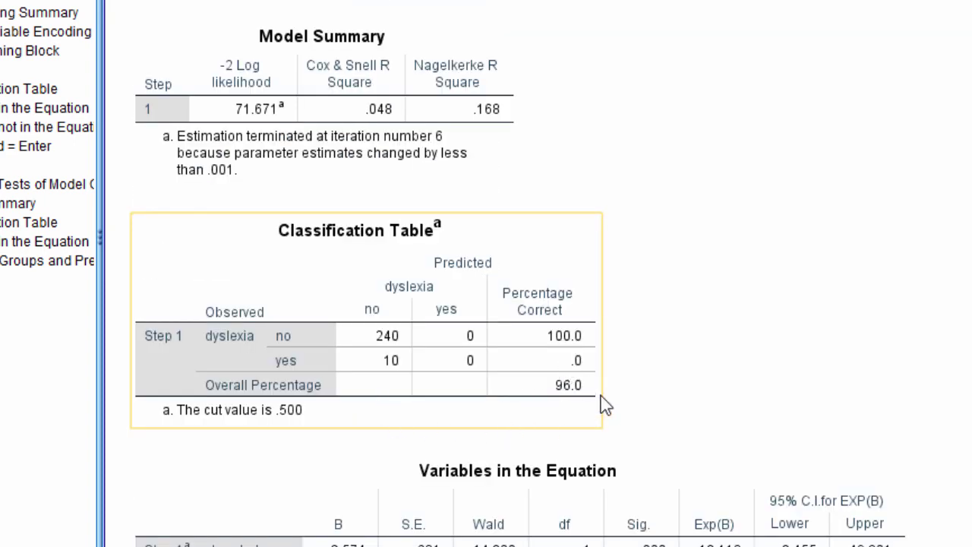
Format the Classification Table's overall percentage to five decimals (96.00000) and review the output
{"action": "double_click", "coordinate": [564, 388]}
{"action": "right_click", "coordinate": [563, 387]}
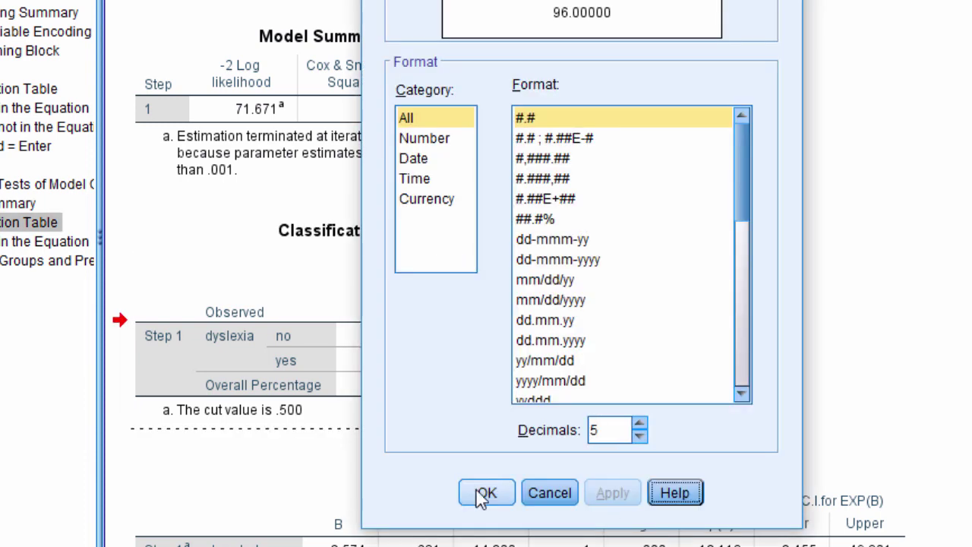
{"action": "left_click", "coordinate": [481, 493]}
{"action": "left_click", "coordinate": [797, 449]}
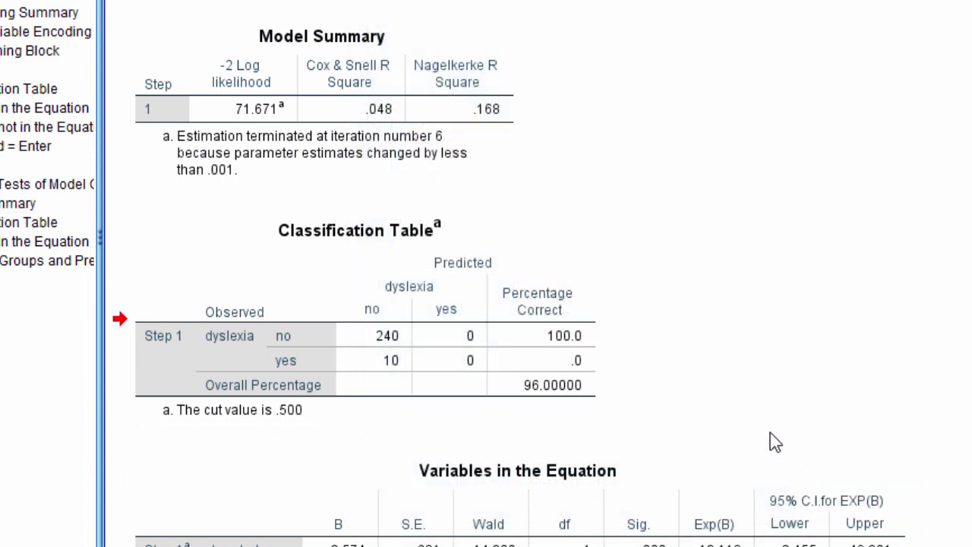
{"action": "scroll", "coordinate": [769, 434], "scroll_direction": "up", "scroll_amount": 10}
{"action": "scroll", "coordinate": [770, 433], "scroll_direction": "down", "scroll_amount": 8}
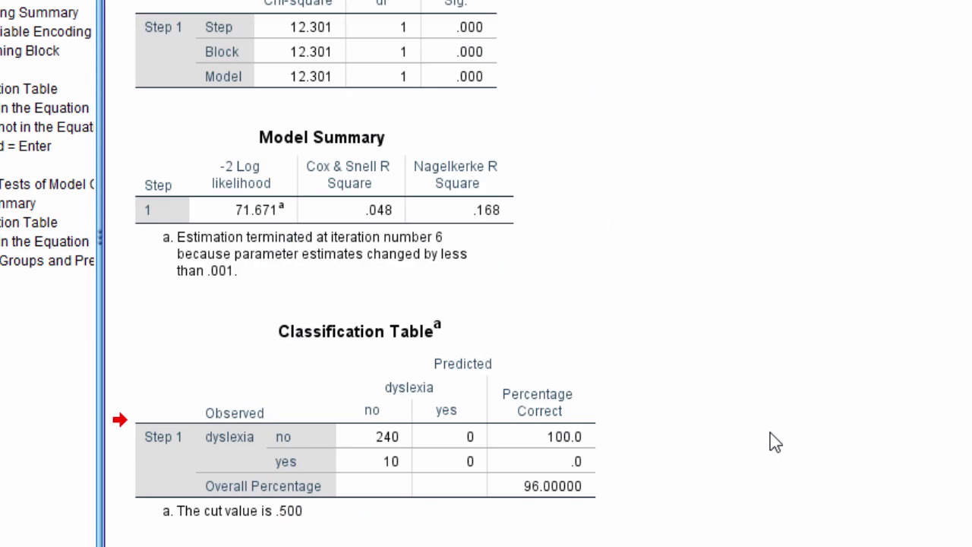
{"action": "scroll", "coordinate": [770, 436], "scroll_direction": "down", "scroll_amount": 3}
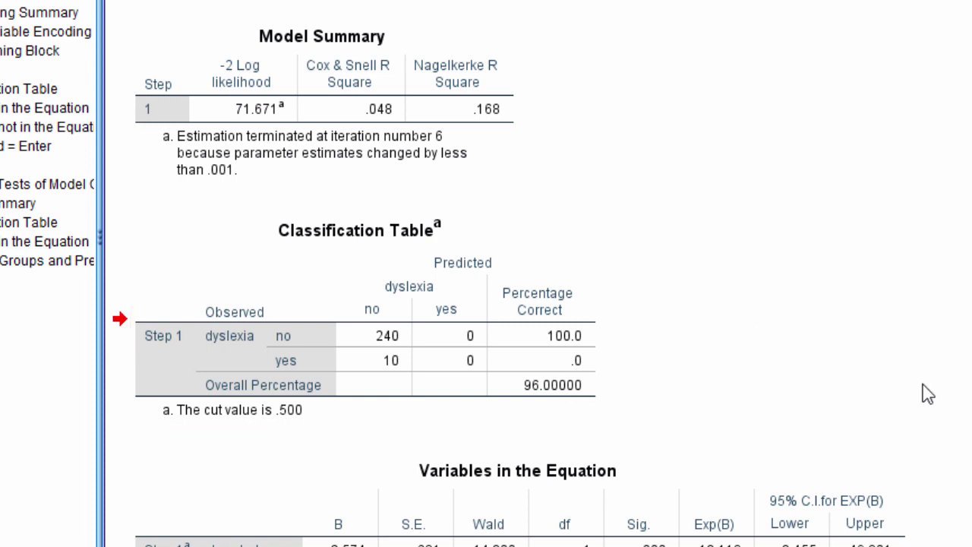
{"action": "scroll", "coordinate": [922, 393], "scroll_direction": "down", "scroll_amount": 3}
{"action": "scroll", "coordinate": [865, 392], "scroll_direction": "up", "scroll_amount": 3}
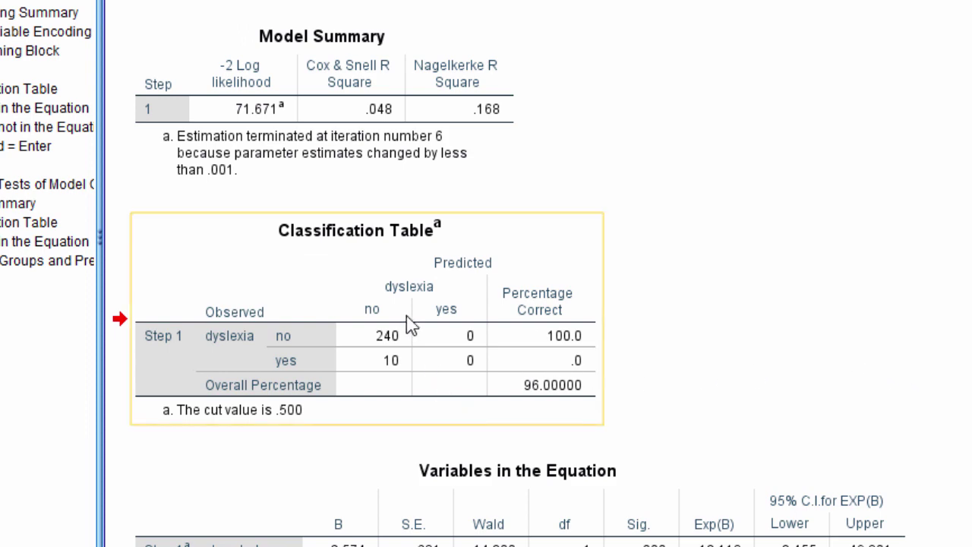
{"action": "scroll", "coordinate": [425, 364], "scroll_direction": "up", "scroll_amount": 2}
{"action": "scroll", "coordinate": [531, 335], "scroll_direction": "down", "scroll_amount": 2}
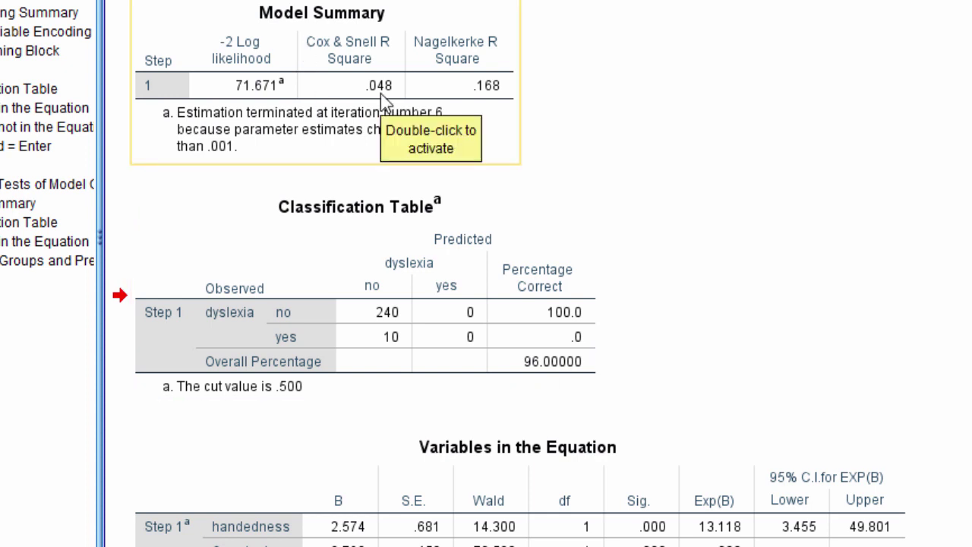
{"action": "scroll", "coordinate": [382, 99], "scroll_direction": "up", "scroll_amount": 4}
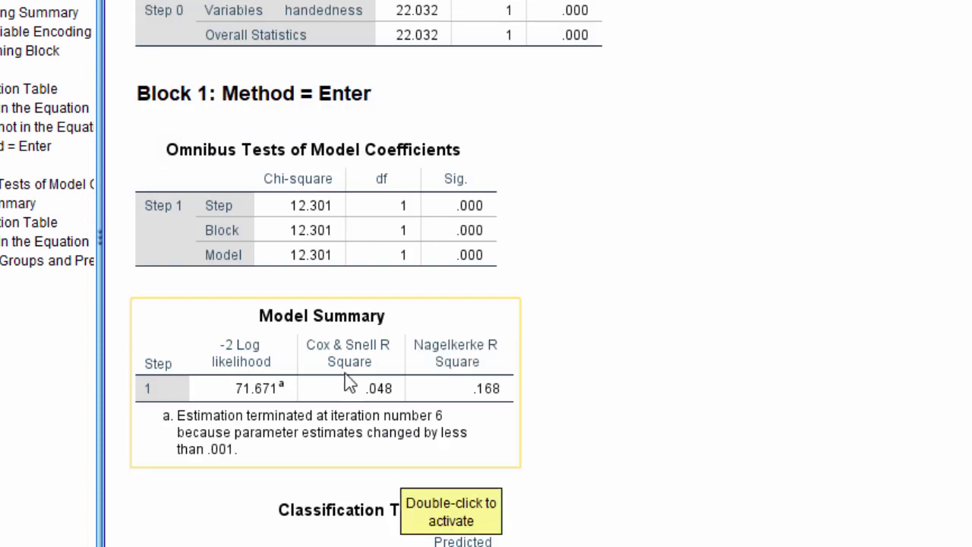
{"action": "scroll", "coordinate": [389, 327], "scroll_direction": "up", "scroll_amount": 2}
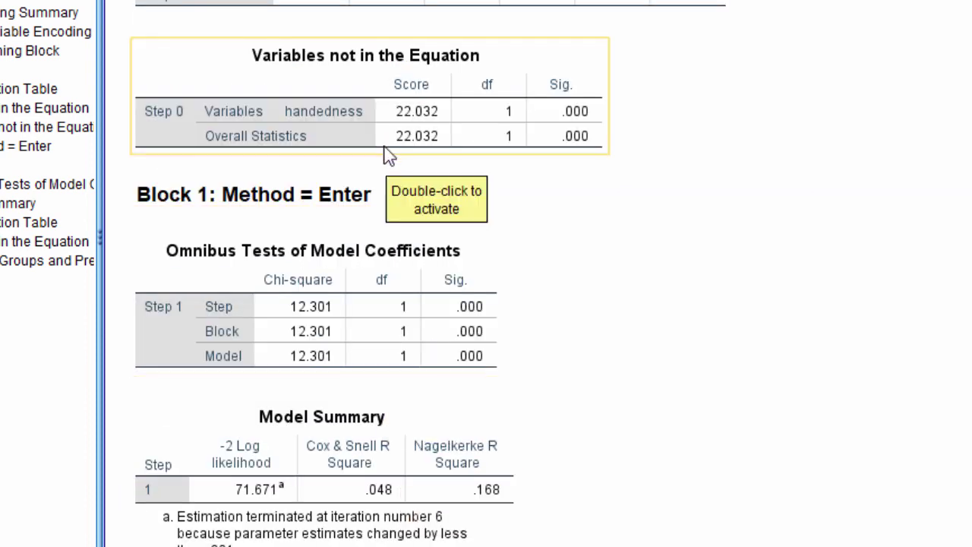
{"action": "left_click", "coordinate": [319, 303]}
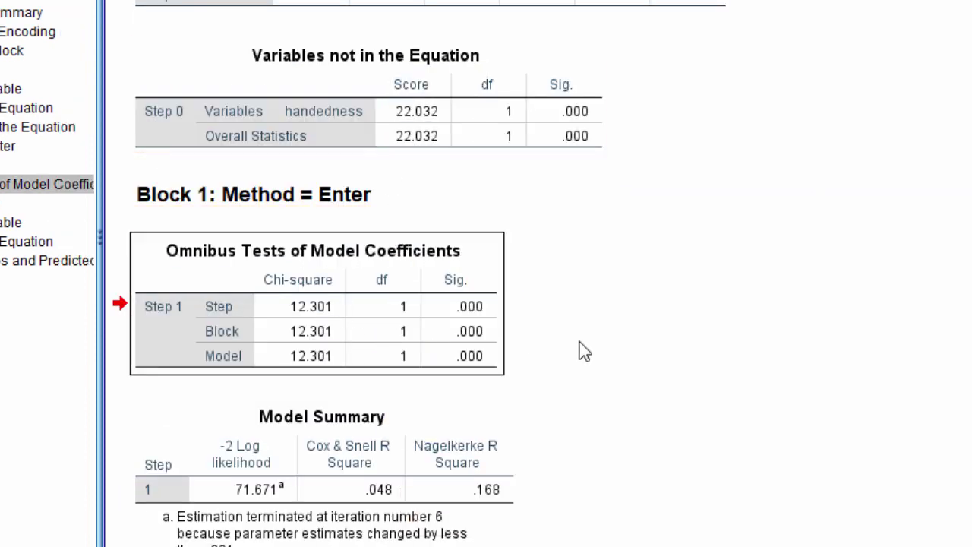
{"action": "scroll", "coordinate": [636, 346], "scroll_direction": "down", "scroll_amount": 2}
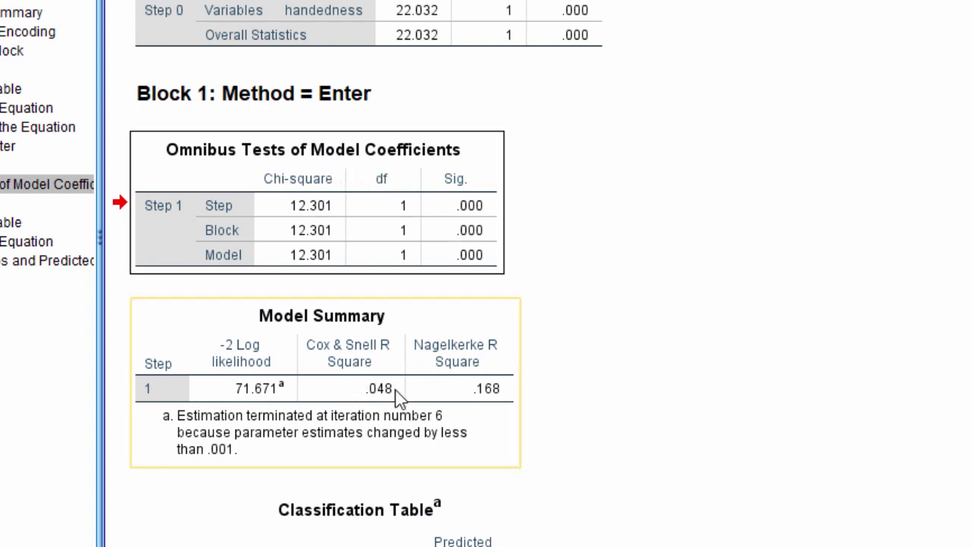
{"action": "scroll", "coordinate": [394, 418], "scroll_direction": "down", "scroll_amount": 6}
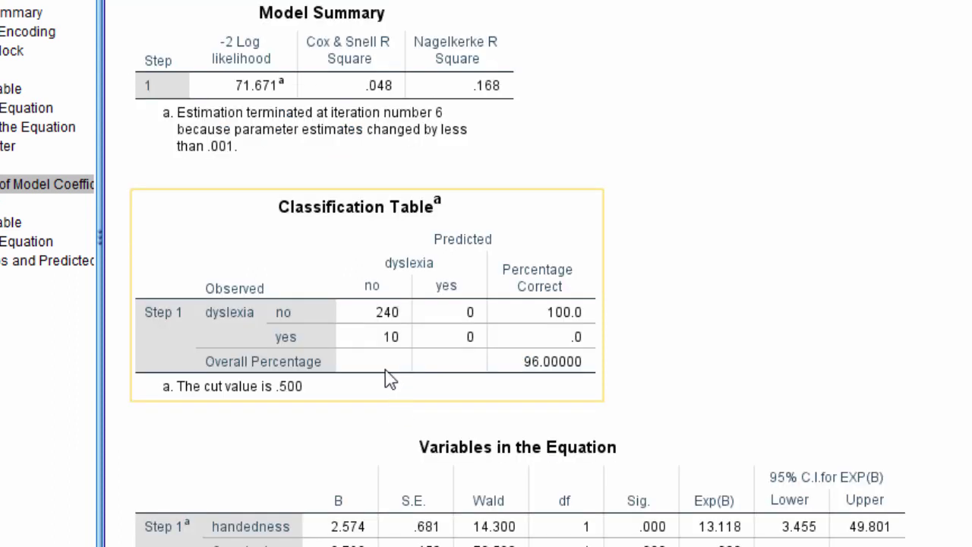
Select the Block 1 Variables in the Equation table (handedness Wald 14.300, constant B −3.798)
{"action": "scroll", "coordinate": [542, 369], "scroll_direction": "down", "scroll_amount": 4}
{"action": "left_click", "coordinate": [542, 369]}
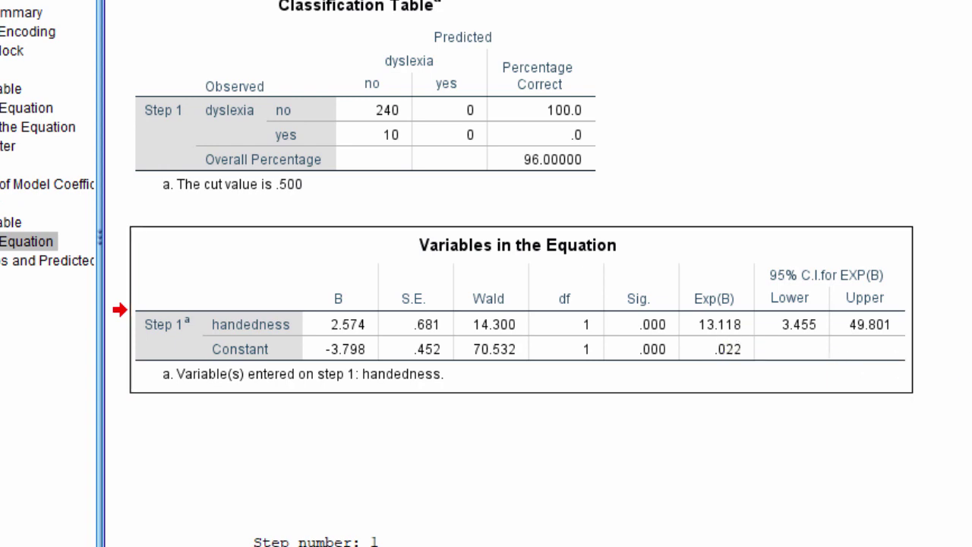
{"action": "scroll", "coordinate": [728, 338], "scroll_direction": "down", "scroll_amount": 3}
{"action": "scroll", "coordinate": [729, 337], "scroll_direction": "up", "scroll_amount": 5}
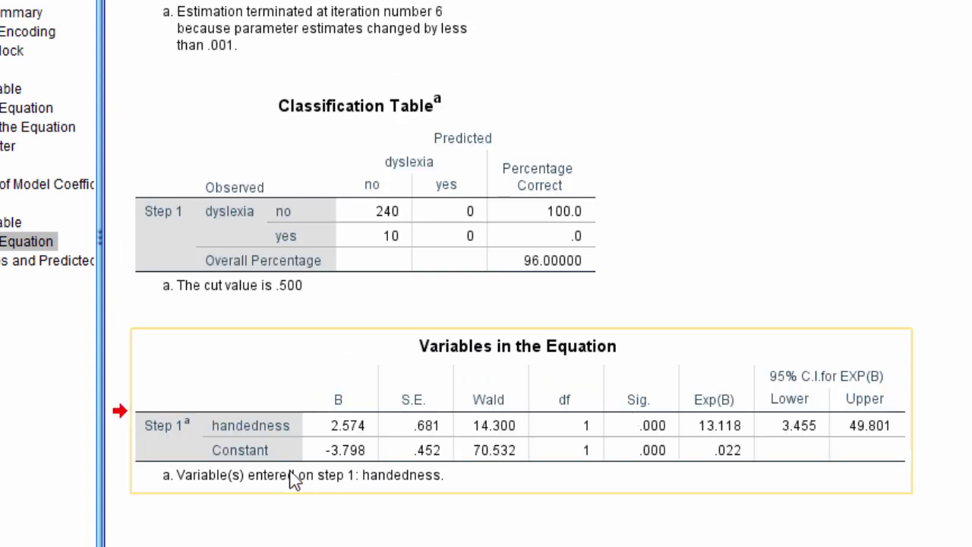